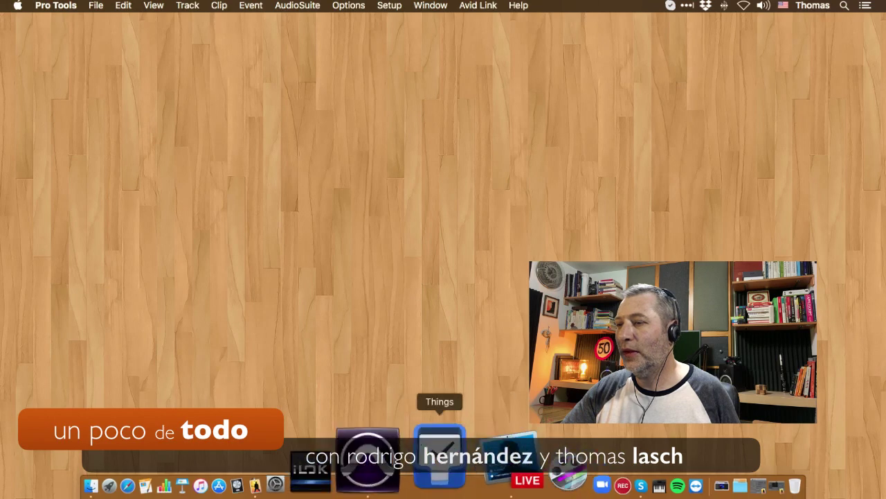
Switch to Pro Tools and create a new local session named L8, saved on the Desktop
key(super+h)
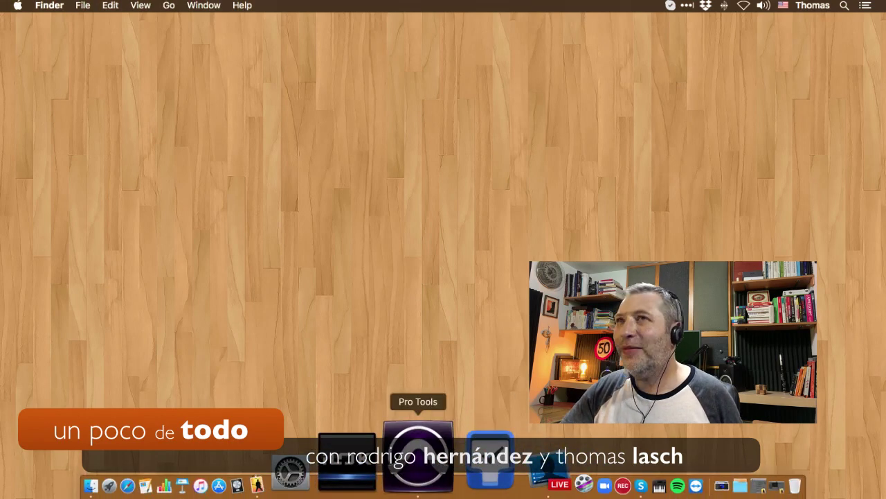
click(419, 455)
click(96, 5)
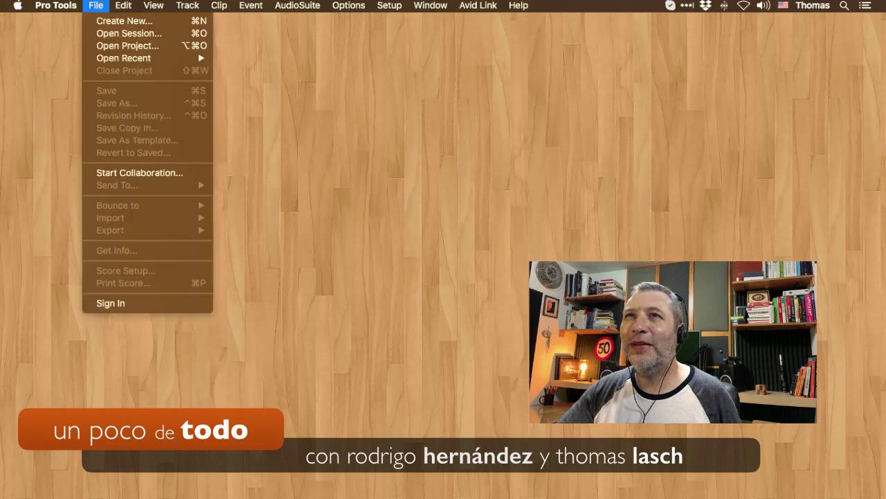
key(Return)
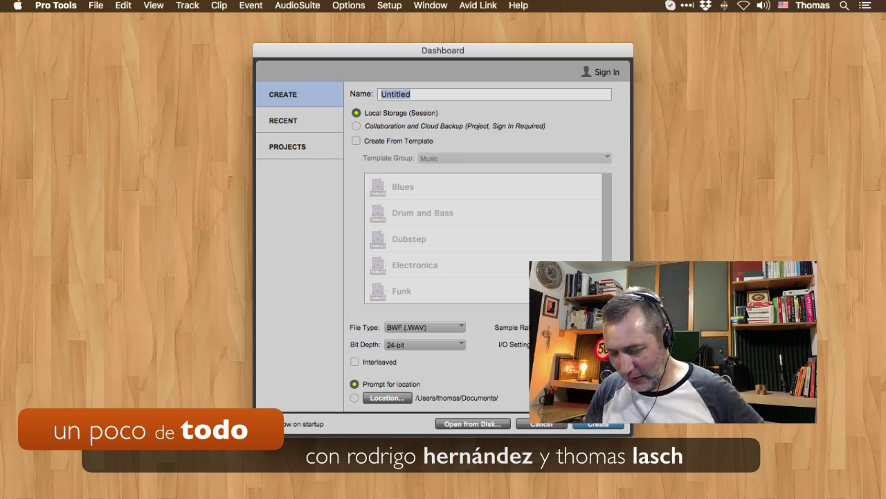
text(L8)
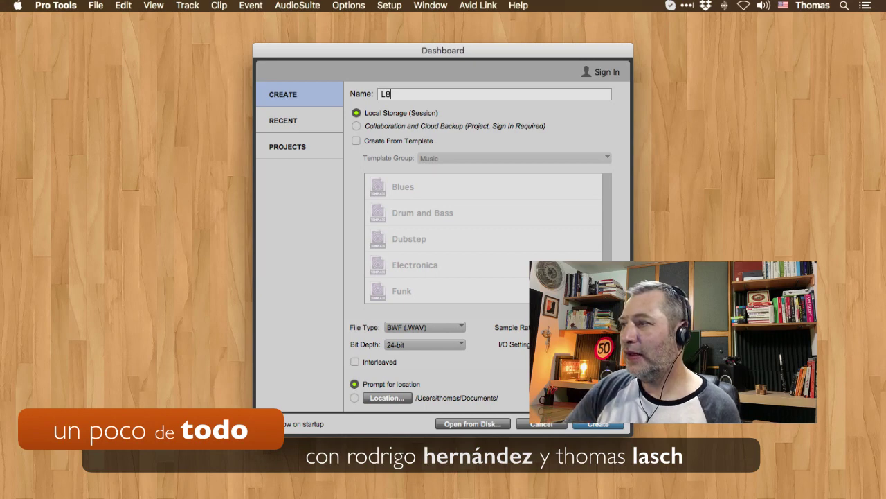
key(Return)
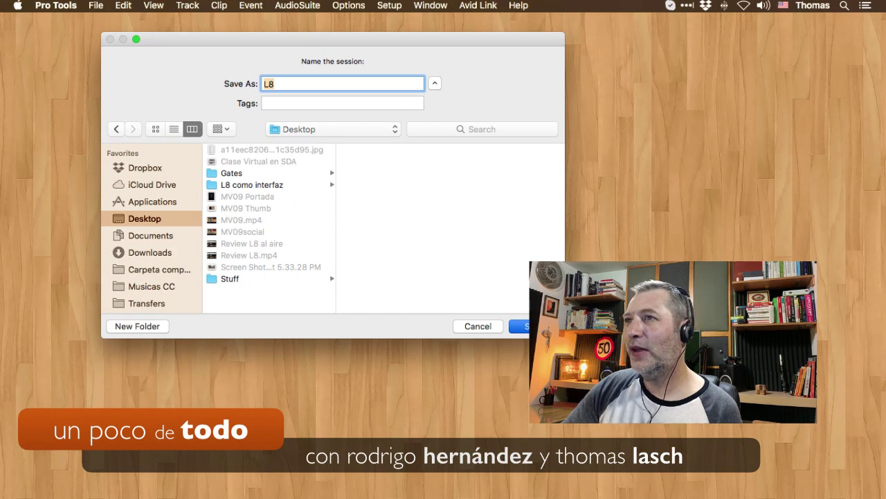
key(Return)
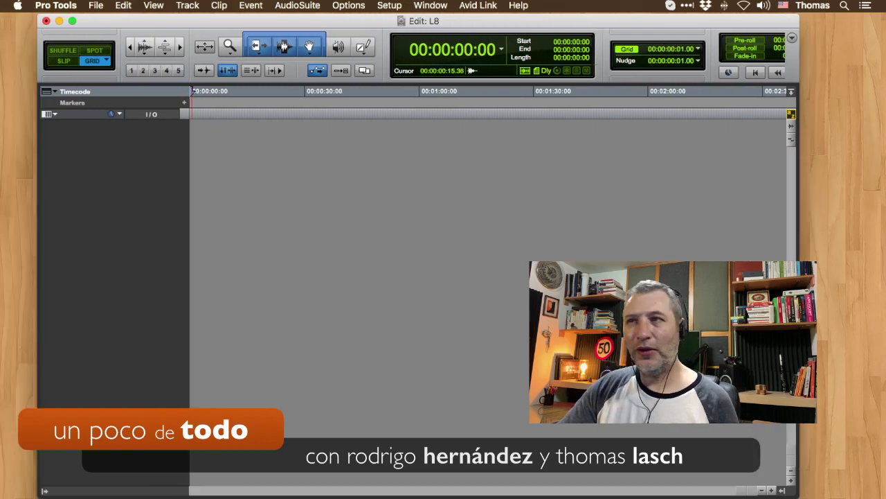
Create six new mono audio tracks in the empty session
key(super+shift+n)
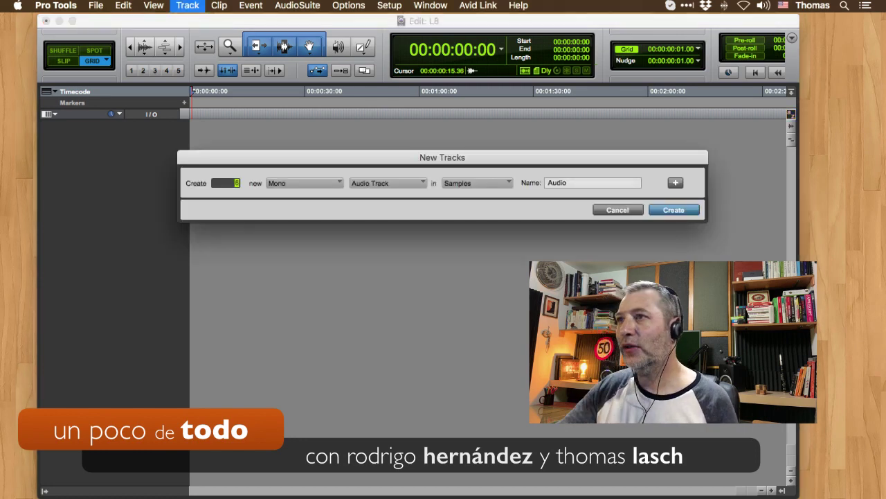
text(6)
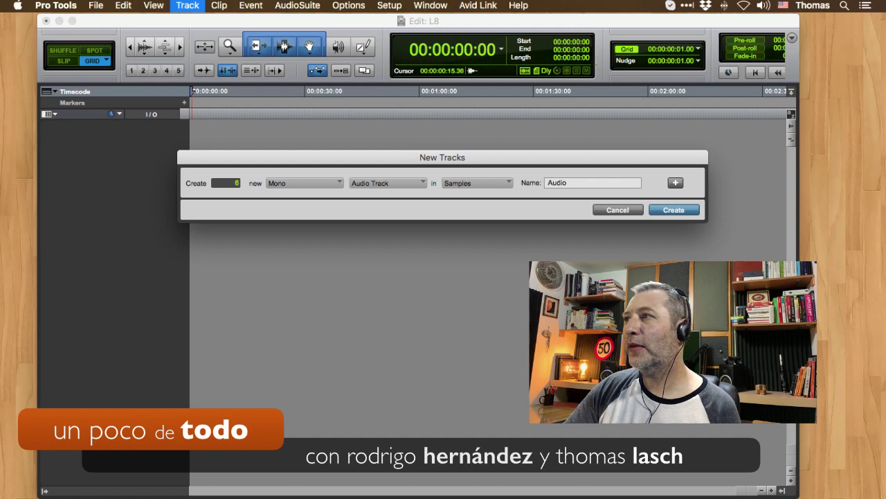
key(Return)
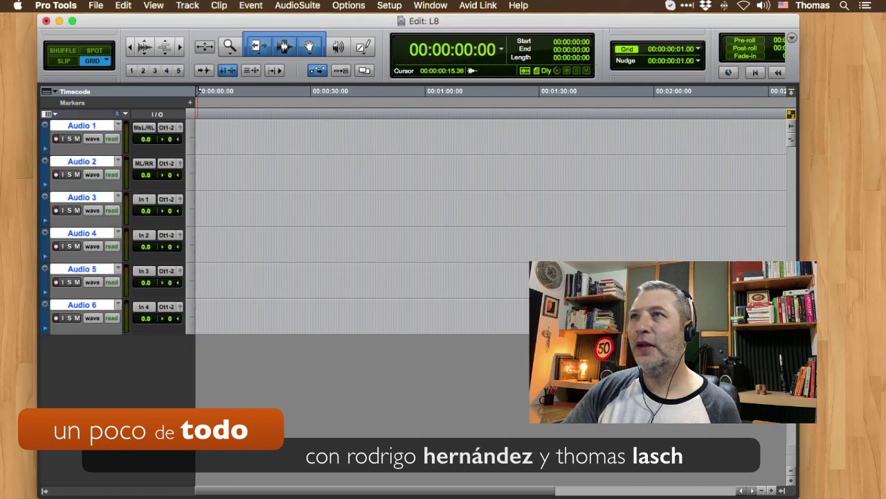
Review the session's Playback Engine settings, including the audio driver and buffer size, and close them
click(389, 5)
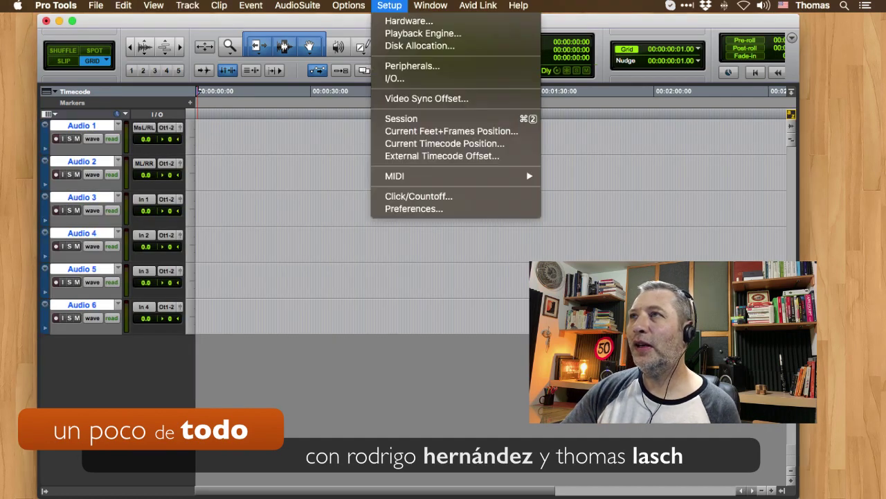
click(423, 33)
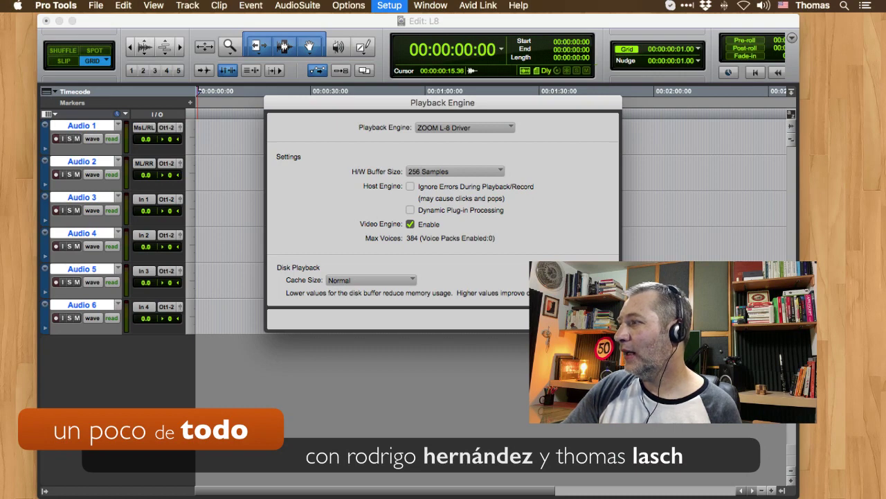
key(Return)
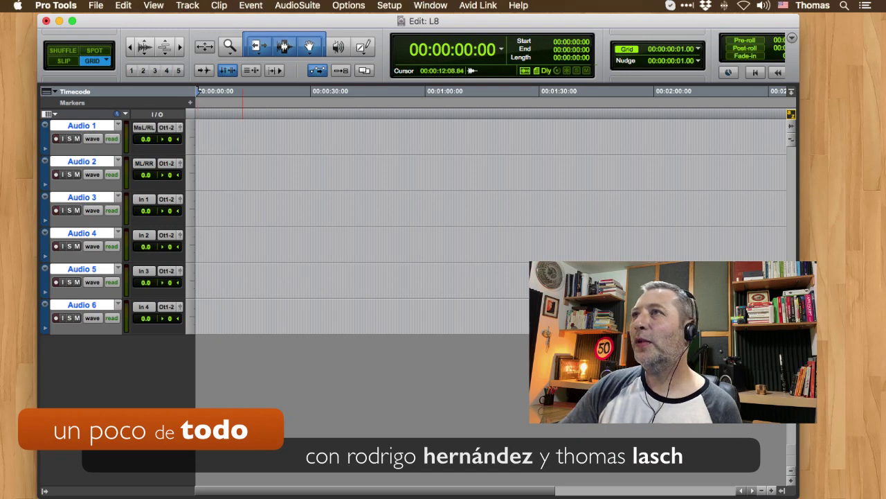
Bring up the I/O Setup and inspect the mono sub-paths of the Master L/R input
click(389, 5)
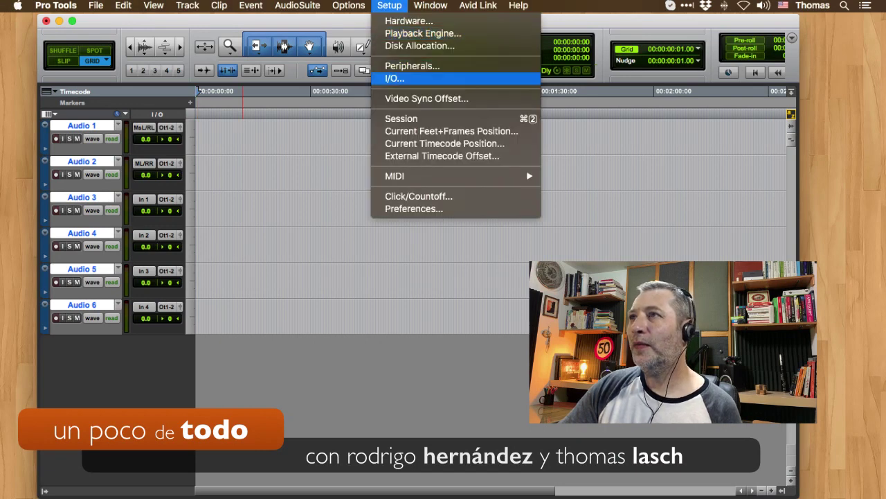
click(401, 77)
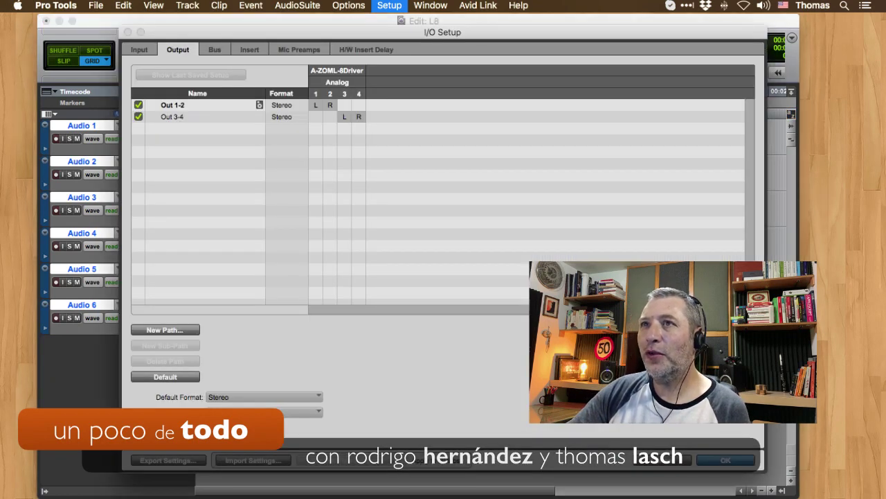
click(140, 49)
click(152, 104)
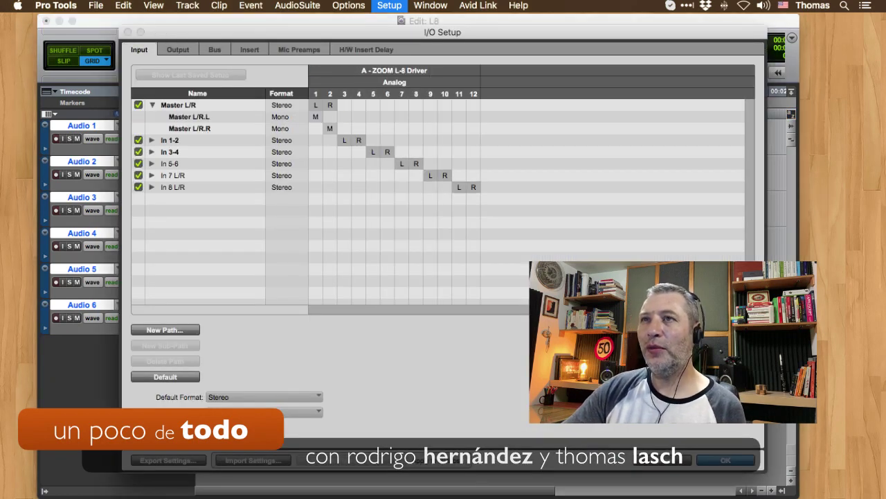
click(152, 105)
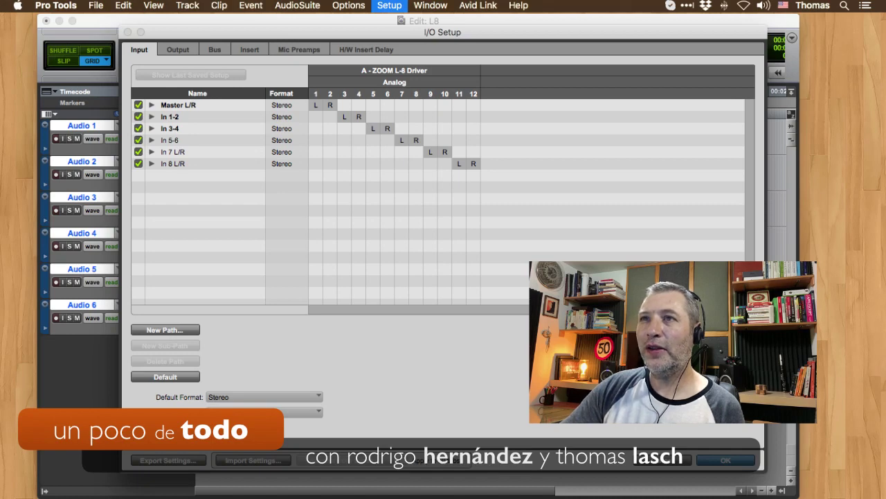
Expand the input paths from In 1-2 through In 8 L/R to examine their mono sub-paths, then collapse them
click(151, 117)
click(152, 152)
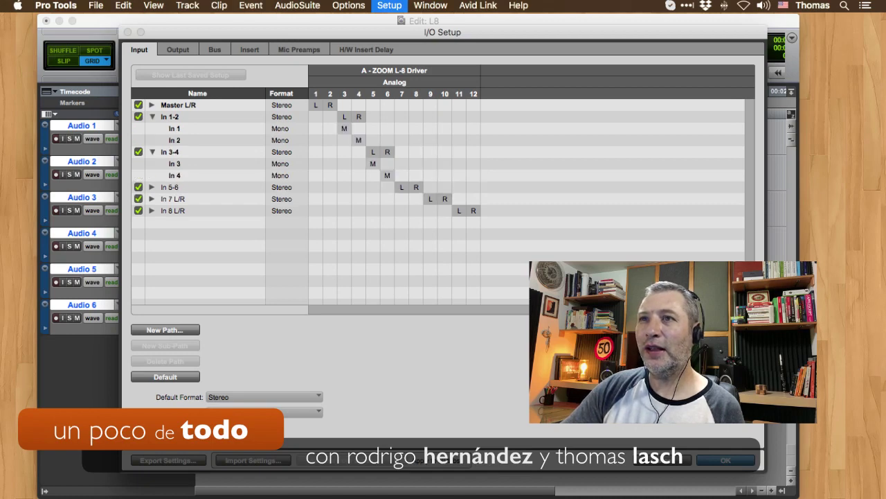
click(151, 187)
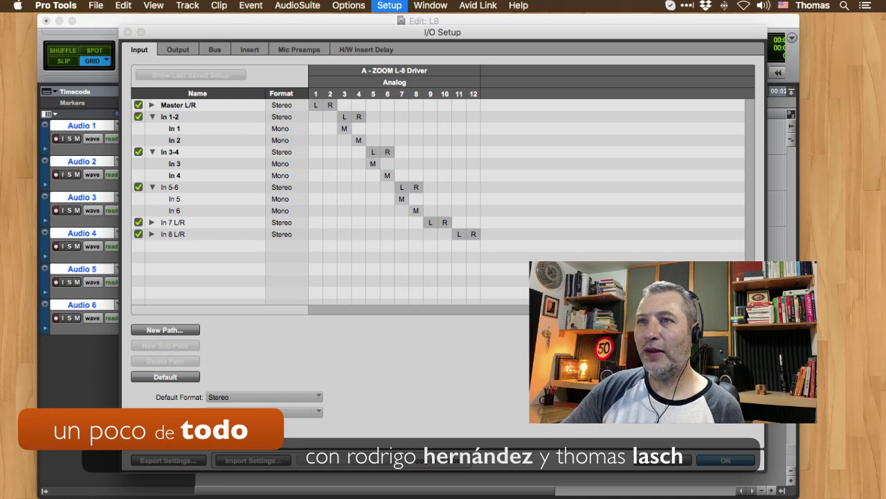
click(152, 223)
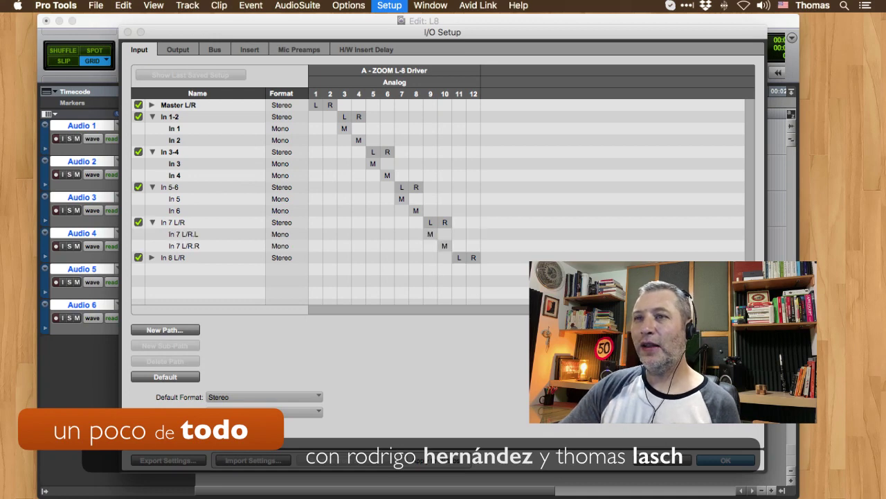
click(152, 257)
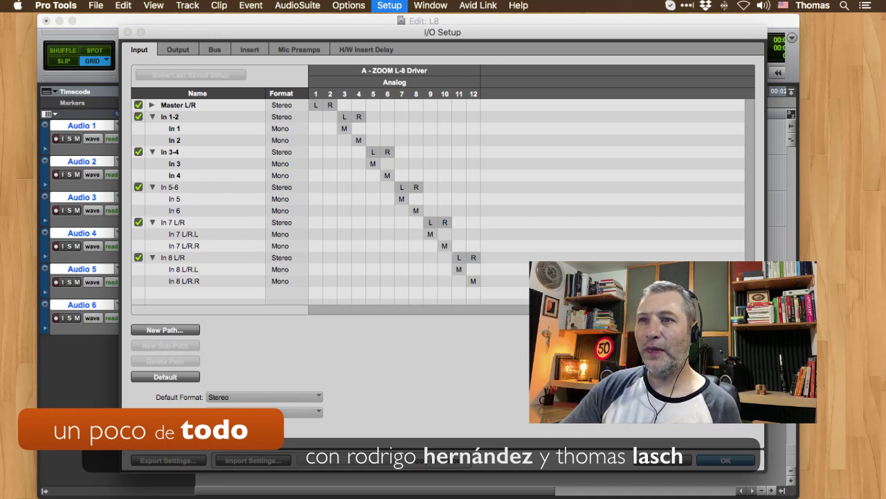
click(151, 257)
click(151, 222)
click(152, 187)
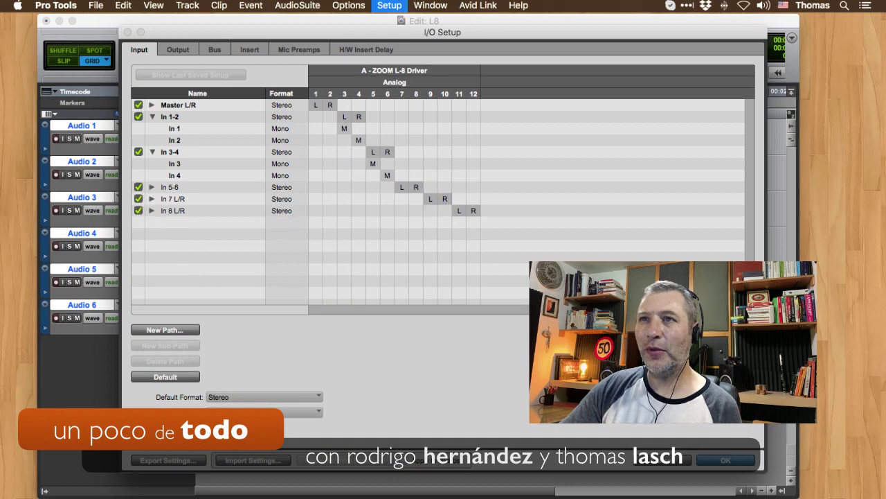
click(152, 151)
click(151, 117)
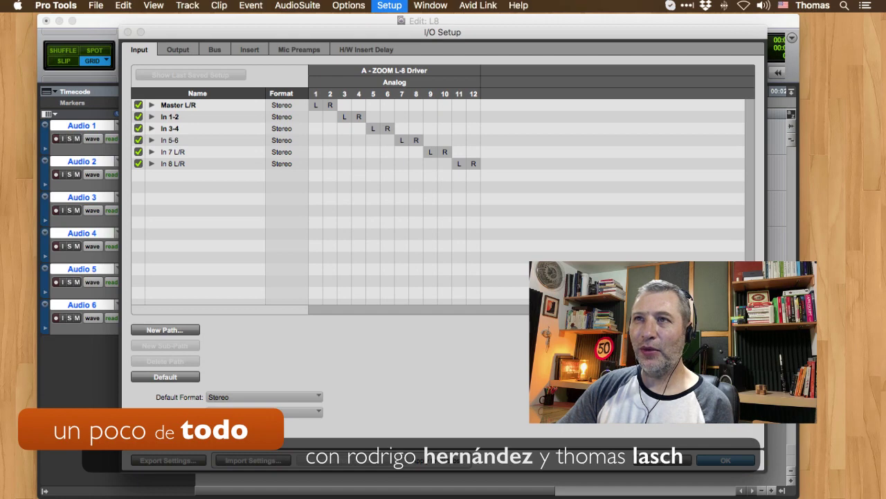
Recheck the Master L/R input's sub-paths, review the output paths, and close the I/O Setup
click(152, 104)
click(152, 105)
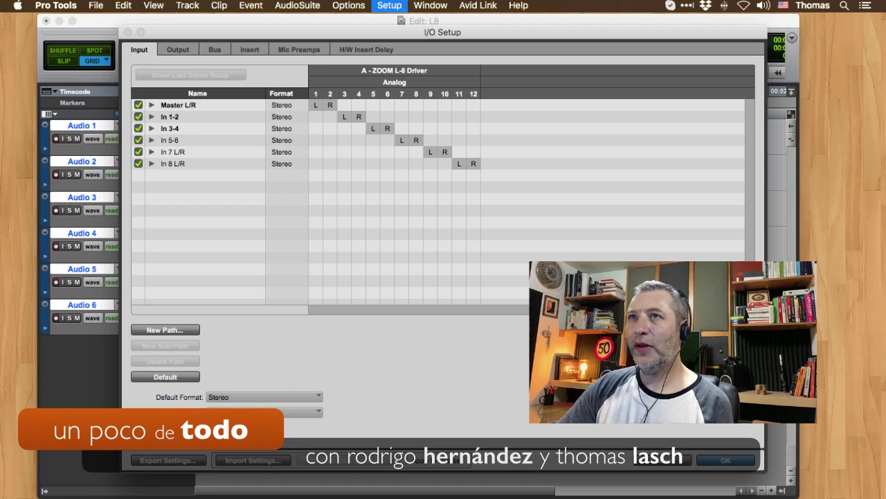
click(177, 49)
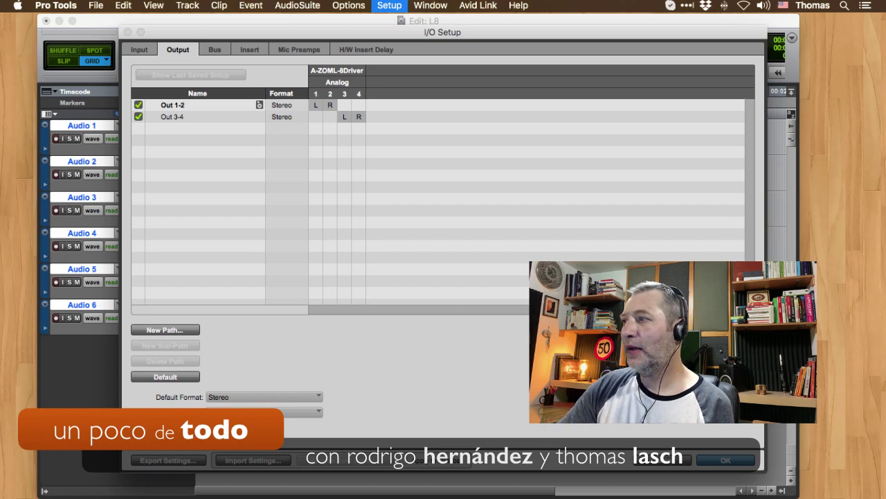
key(Return)
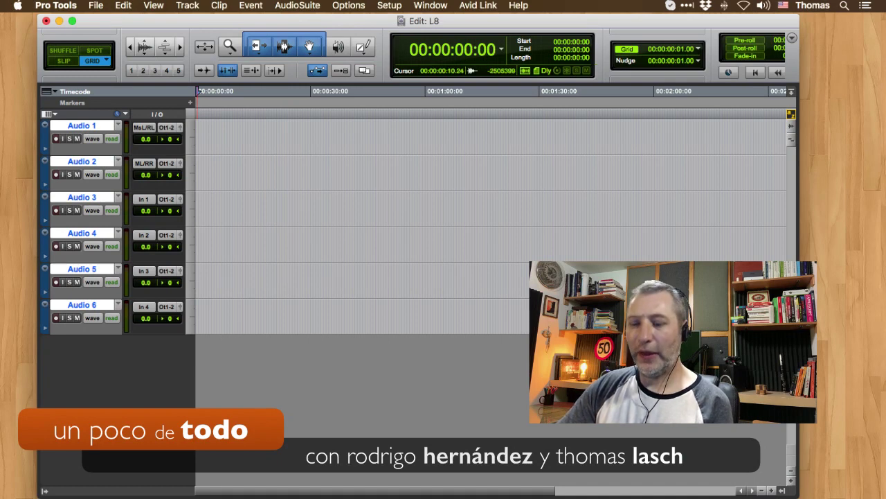
Create three new stereo audio tracks below the mono tracks
key(shift+super+n)
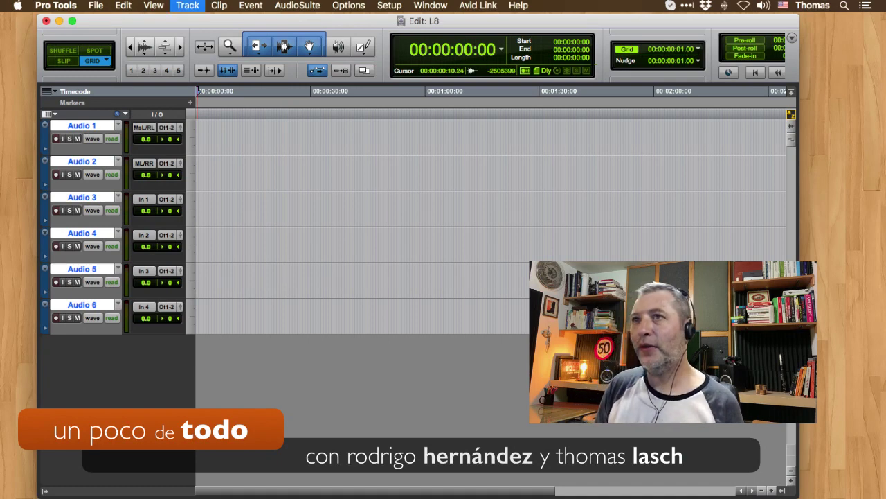
key(super+Right)
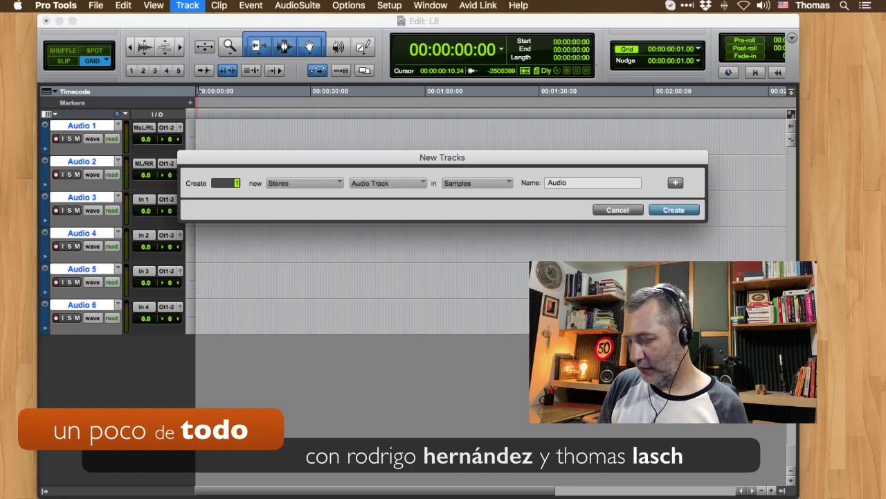
text(3)
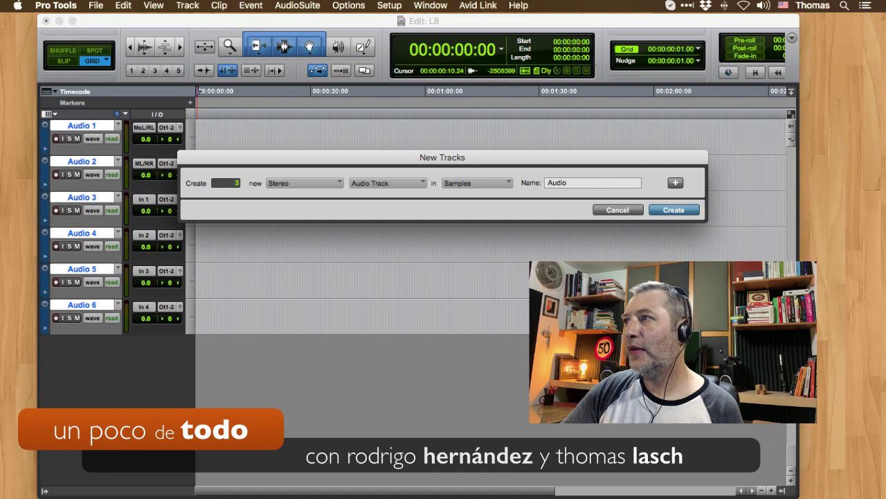
key(Return)
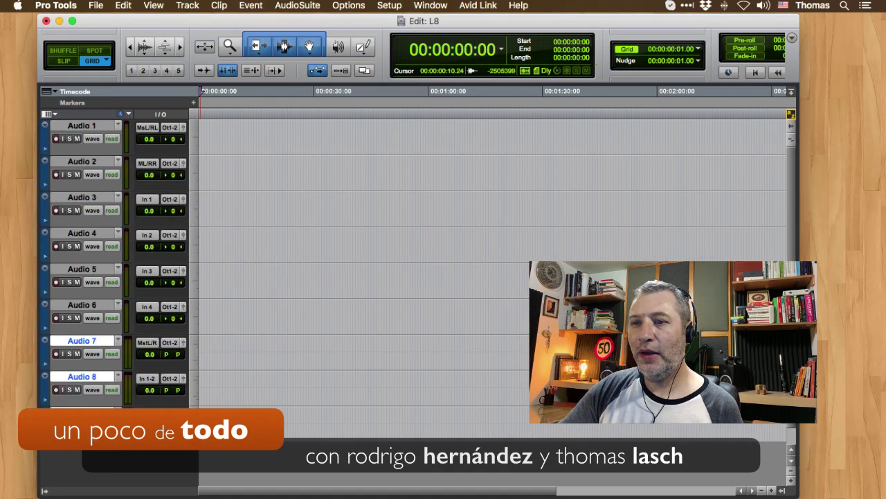
Move the stereo track Audio 7 to the top of the track list, above Audio 1
scroll(208, 263, down, 1)
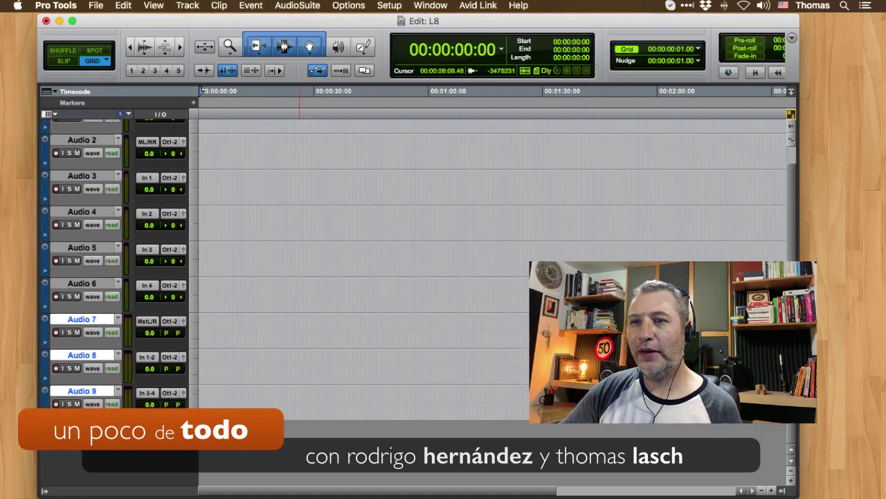
click(82, 284)
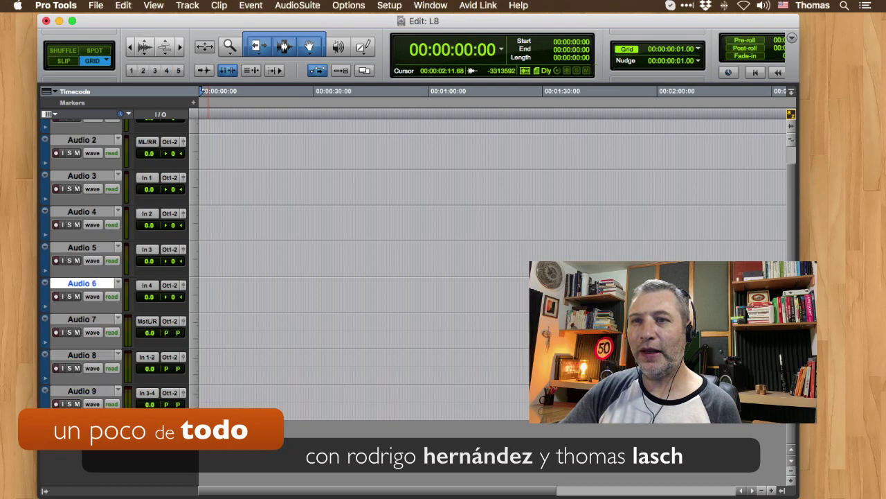
click(82, 320)
drag(81, 319, 82, 130)
scroll(416, 263, up, 1)
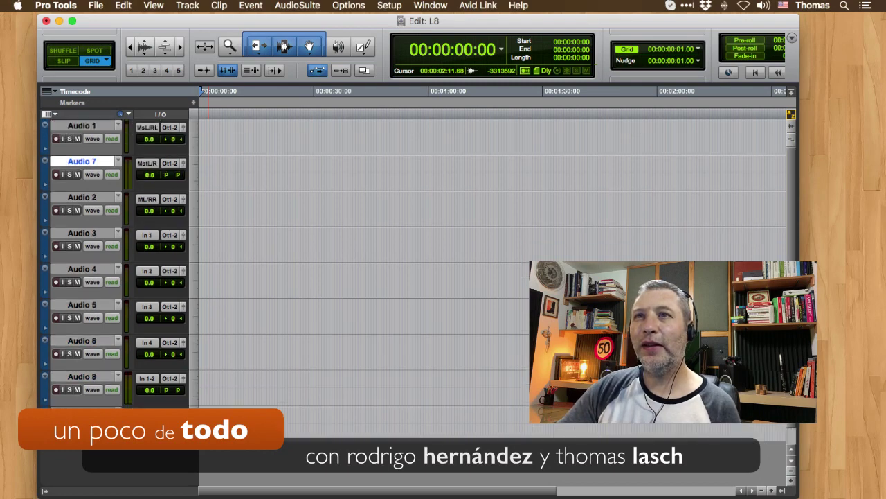
drag(82, 125, 81, 167)
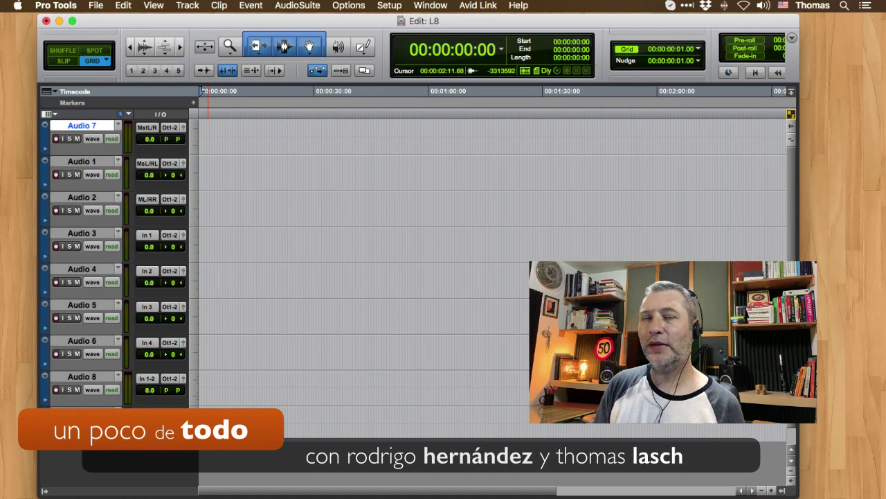
Rename the Audio 7 track as Master
double_click(81, 125)
text(Master)
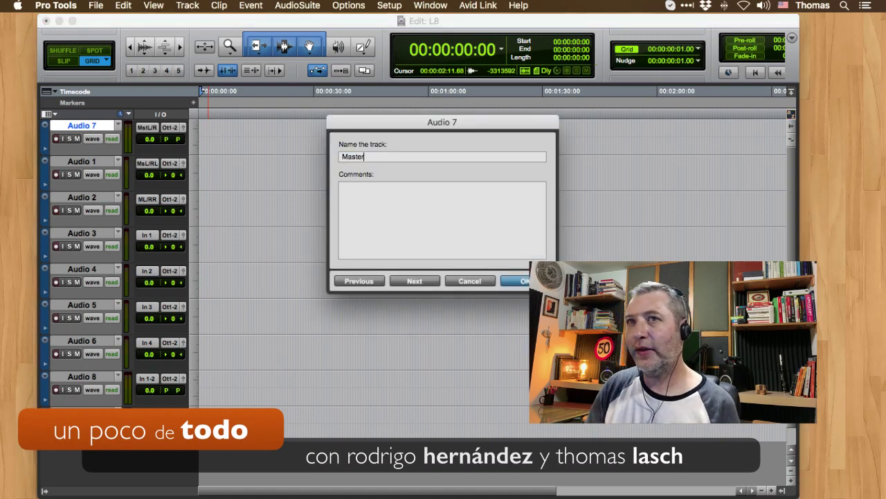
key(Return)
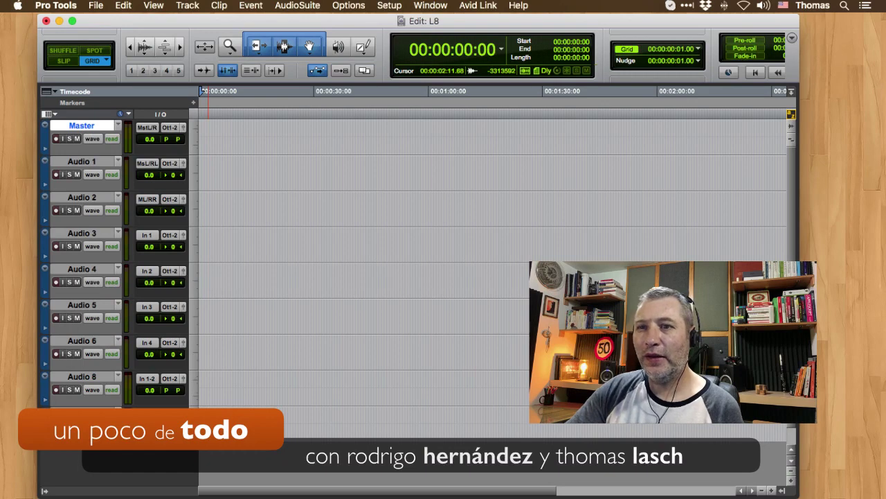
Rename the stereo tracks Audio 8 and Audio 9 as 7 and 8
click(82, 376)
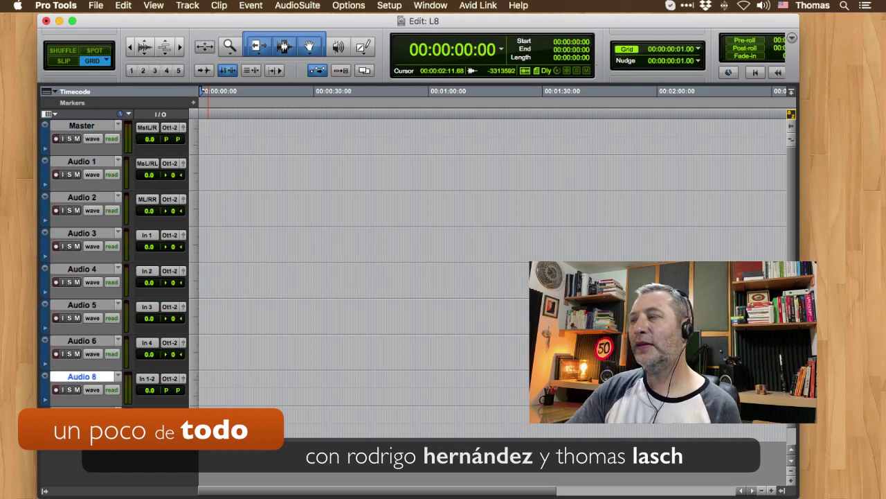
double_click(82, 376)
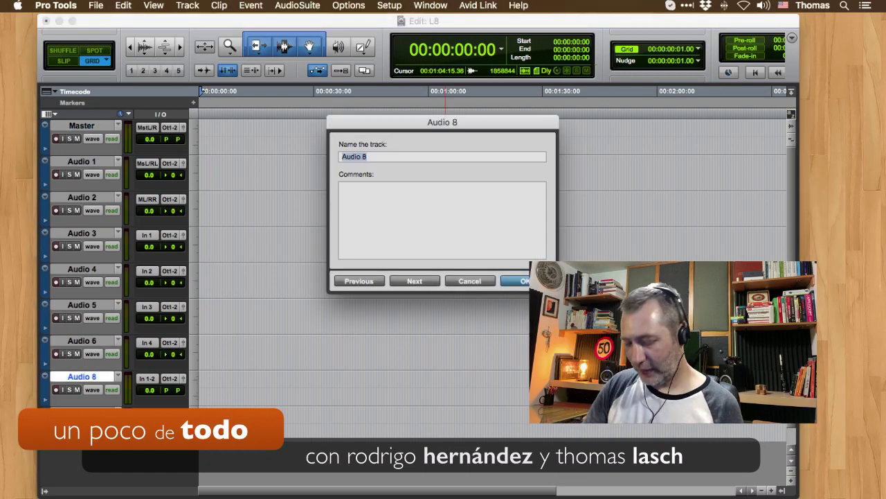
text(7)
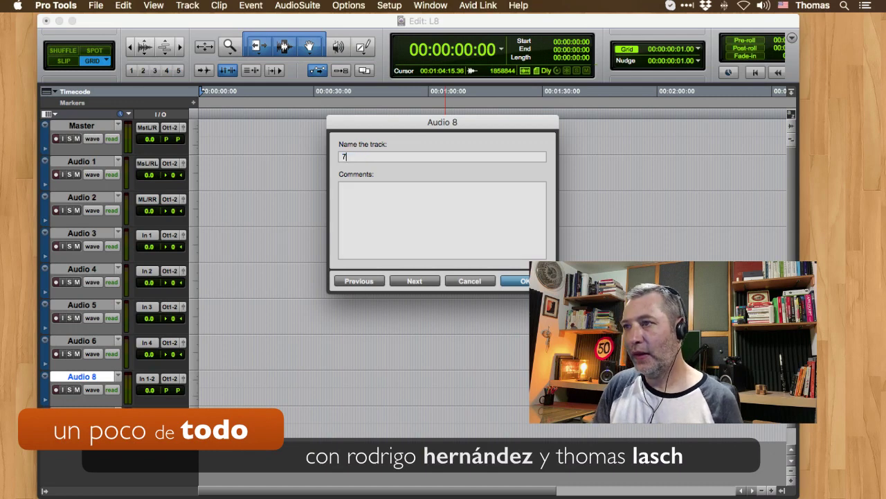
key(super+Right)
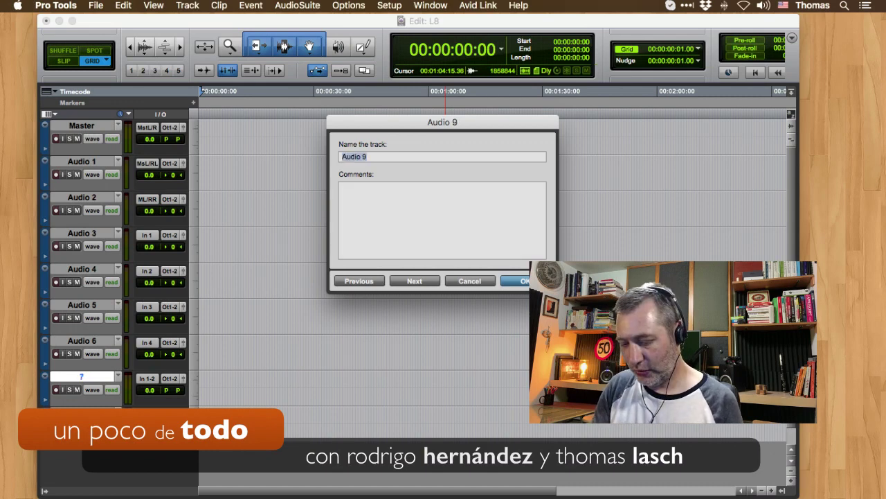
text(8)
key(Return)
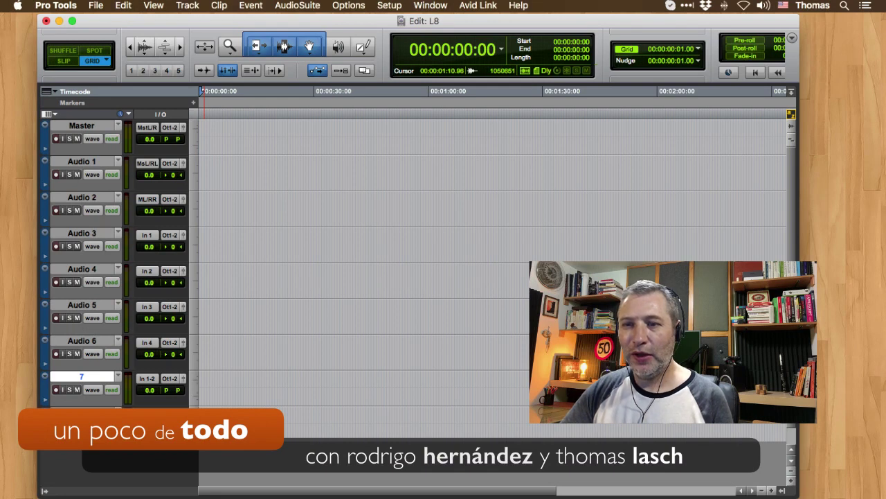
Set the input of stereo track 8 to In 8 L/R and of stereo track 7 to In 7 L/R
click(147, 378)
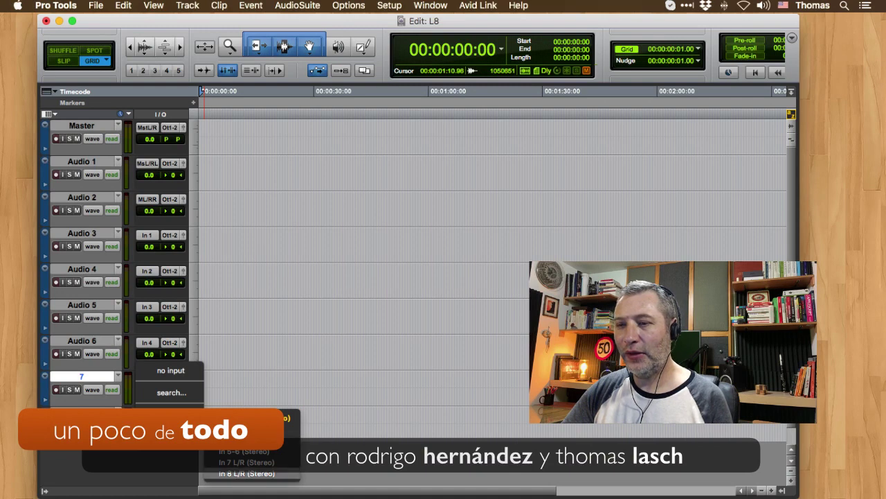
click(256, 418)
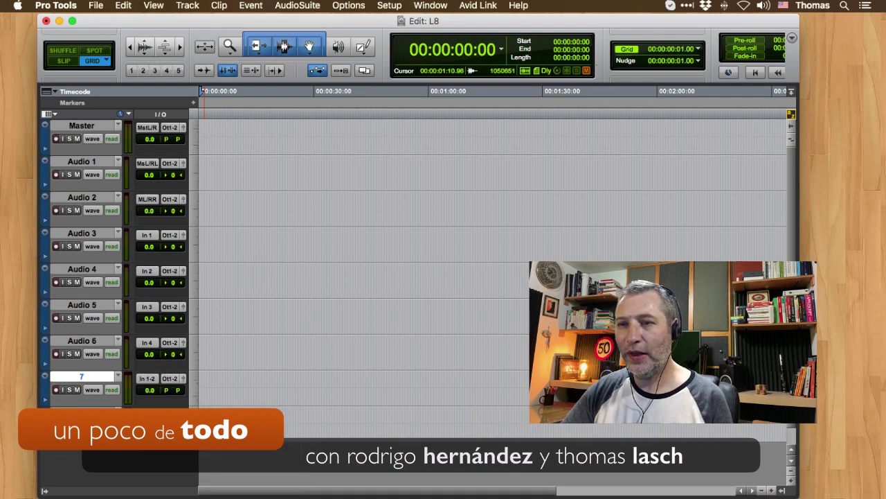
click(147, 379)
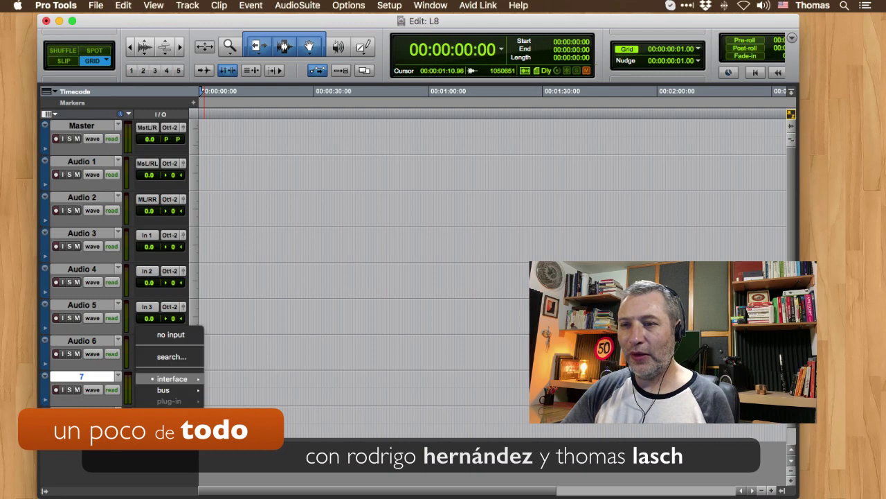
mouse_move(147, 378)
key(Escape)
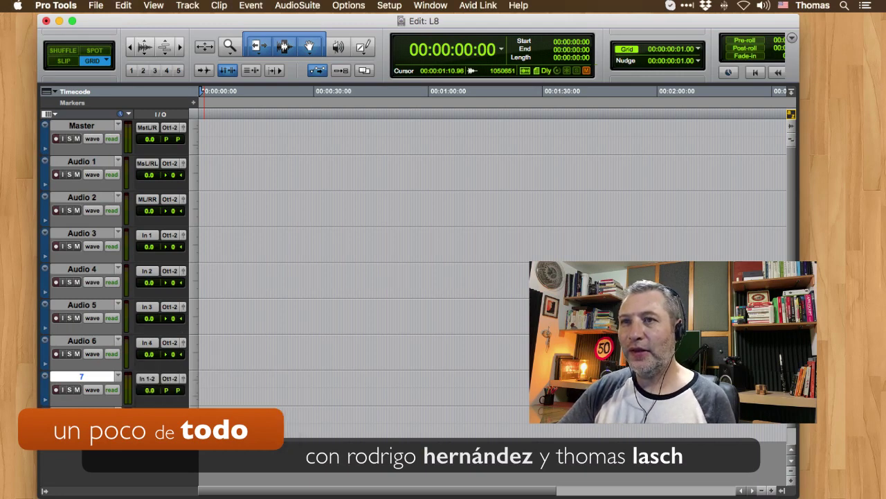
Set the input of the mono track Audio 6 to In 6
click(147, 378)
mouse_move(172, 343)
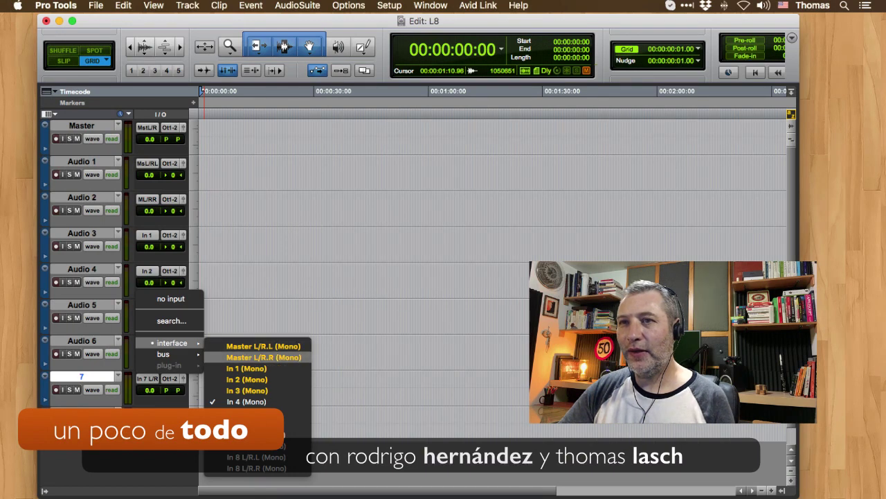
key(Escape)
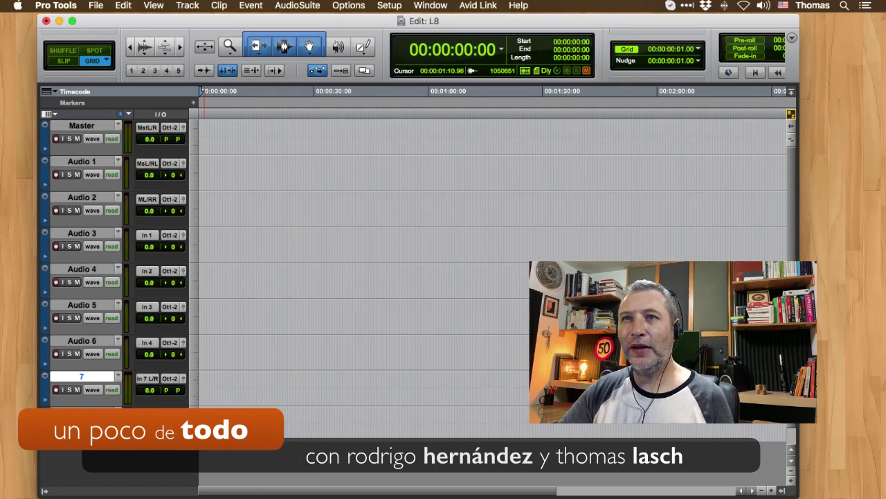
Select the mono tracks Audio 1 through Audio 6 and assign them inputs In 1 through In 6 in ascending order
click(81, 161)
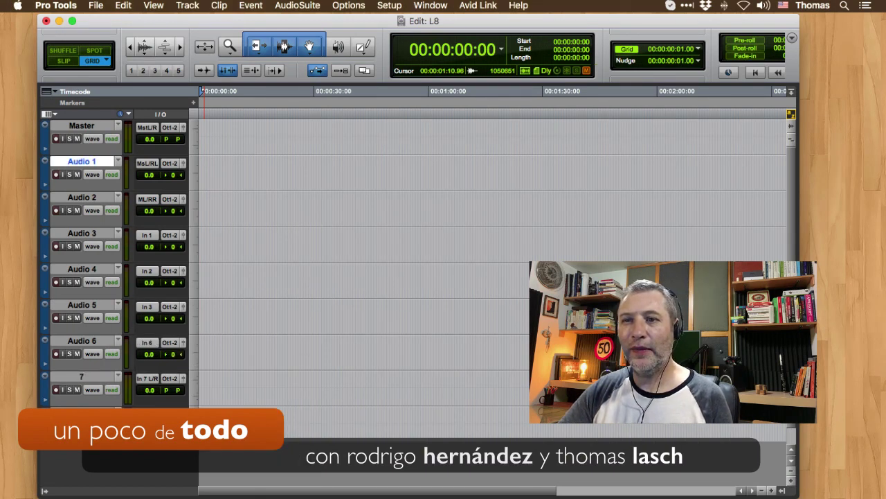
shift+click(82, 340)
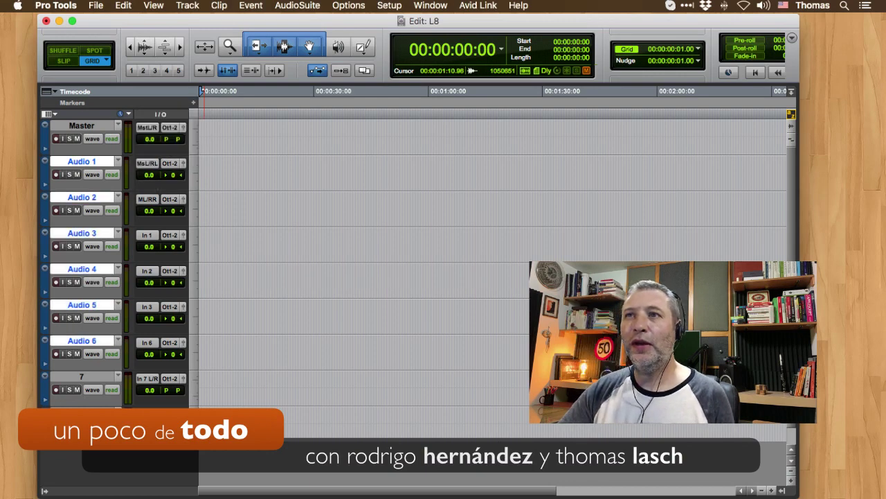
click(147, 163)
key(Escape)
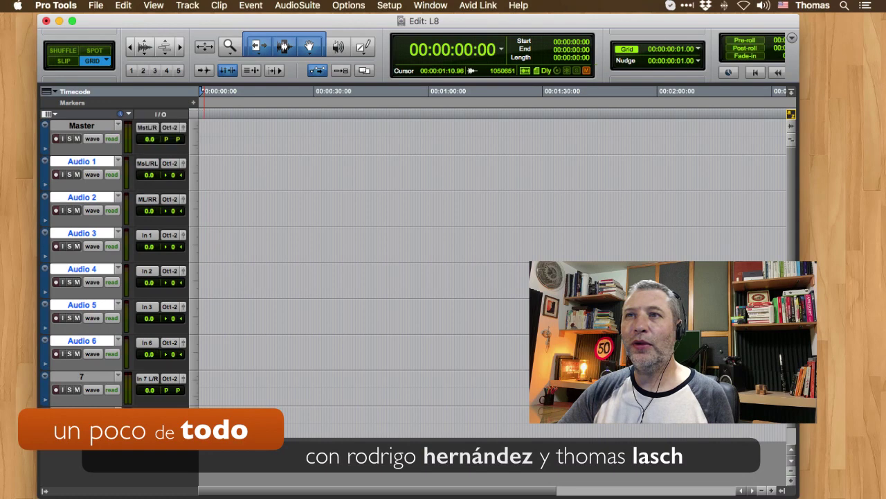
click(147, 163)
mouse_move(173, 164)
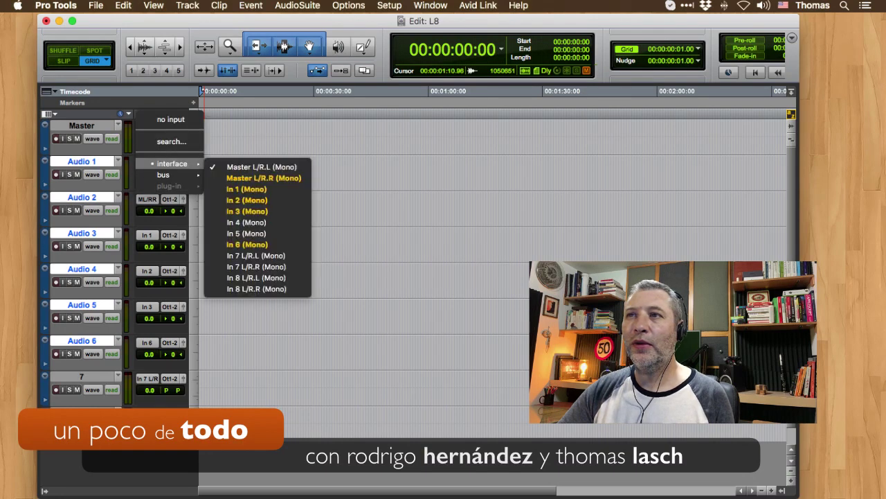
key(Escape)
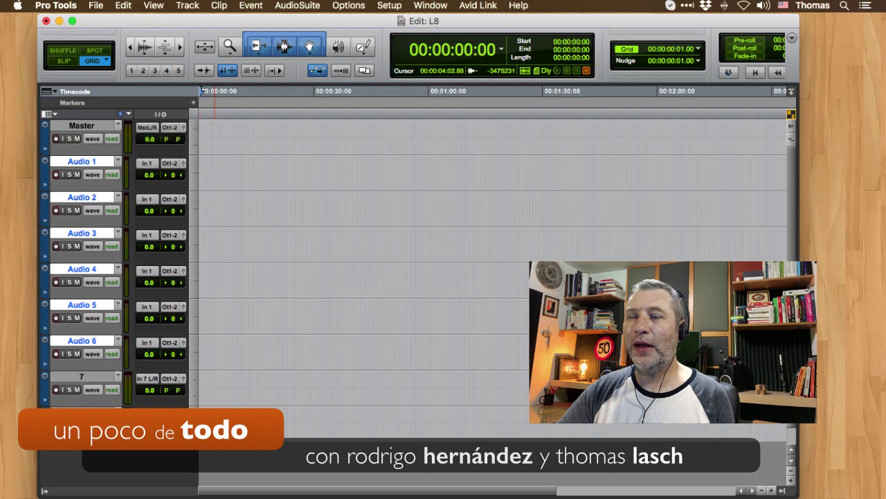
click(147, 163)
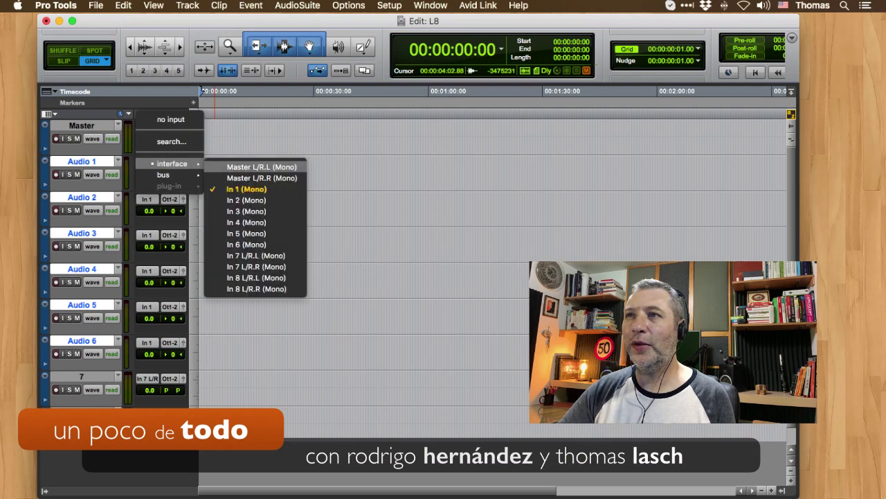
click(243, 190)
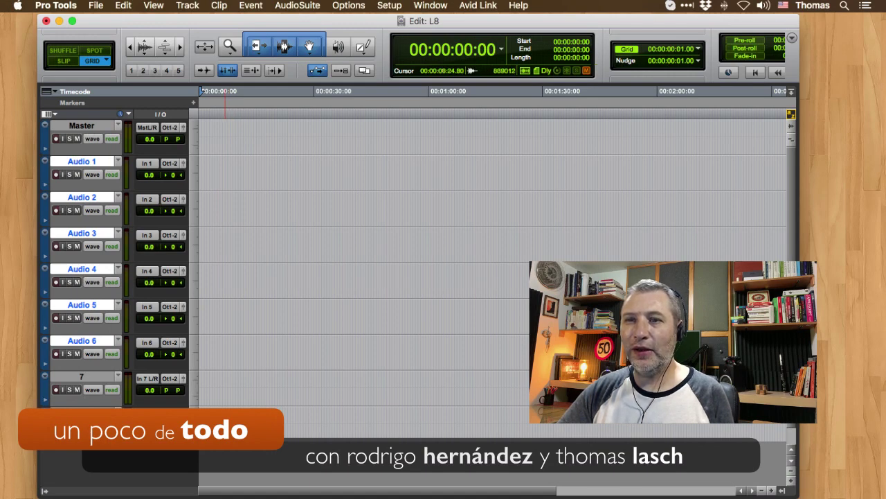
Mute all tracks and arm Audio 5 for recording
key(shift+m)
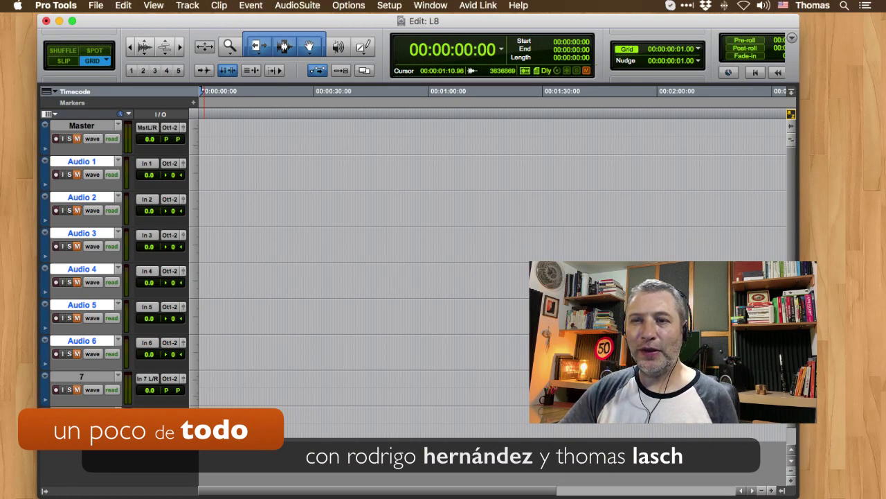
click(55, 318)
click(56, 318)
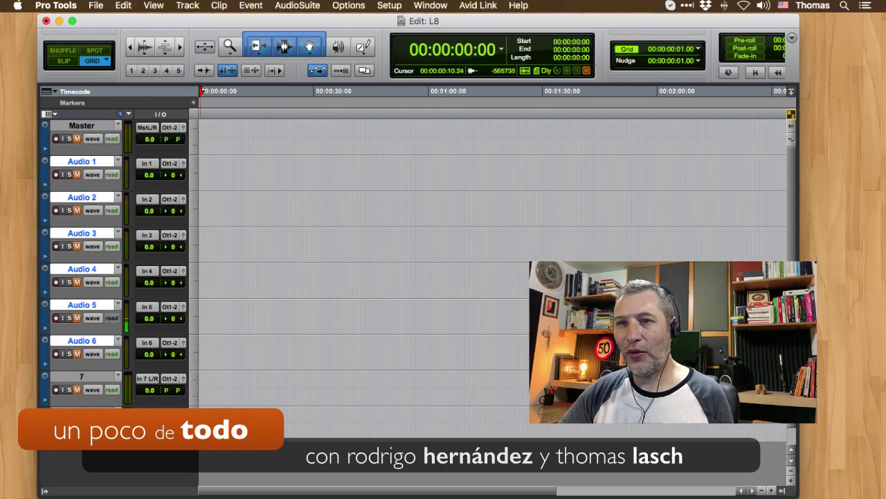
Record a test take about 65 seconds long on Audio 5 from the session start, adjusting the zoom while recording
scroll(126, 323, down, 1)
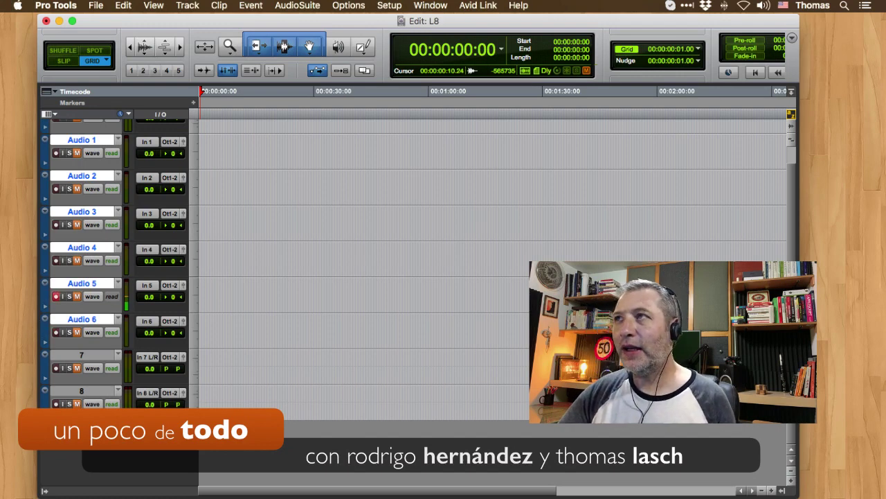
key(super+space)
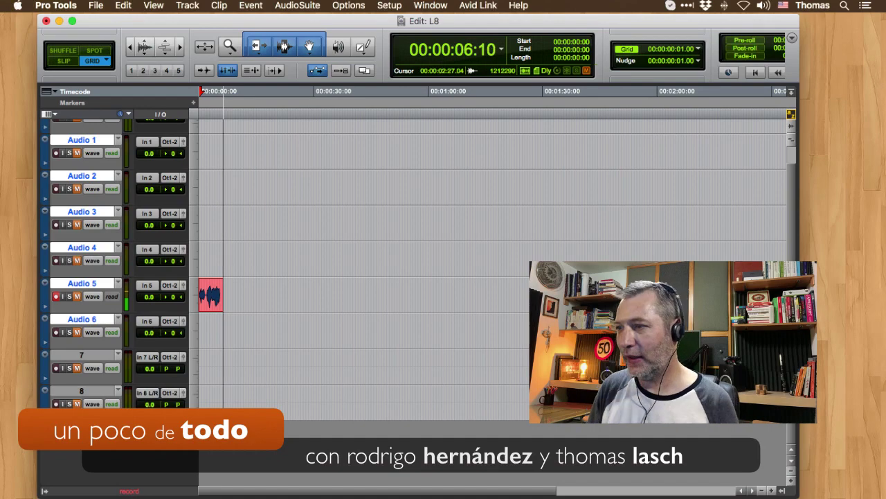
key(super+bracketright)
key(super+bracketright)
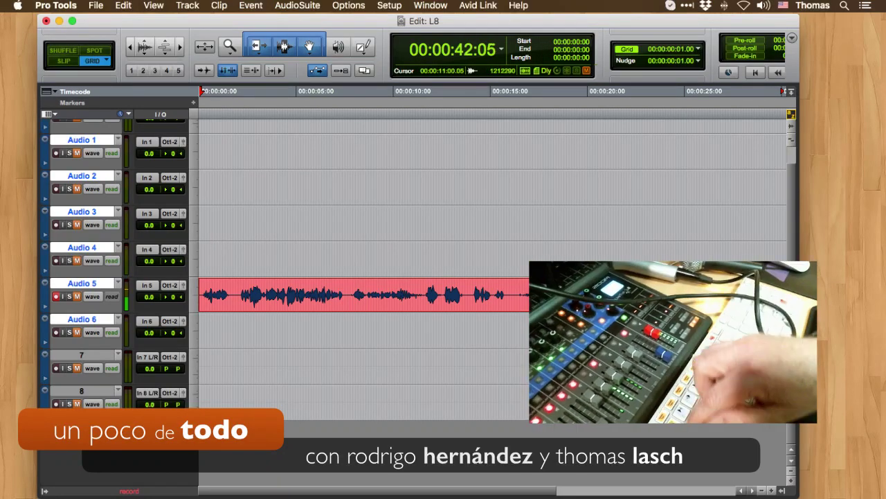
click(413, 294)
key(r)
key(r)
key(r)
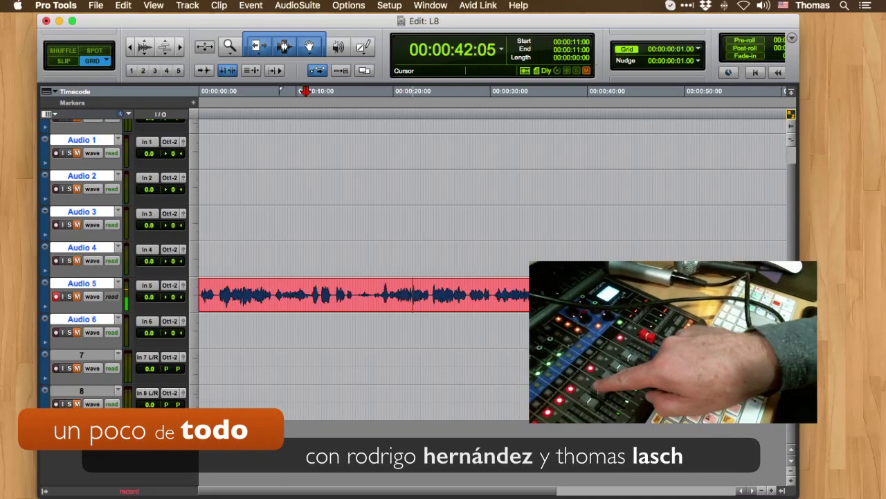
key(super+space)
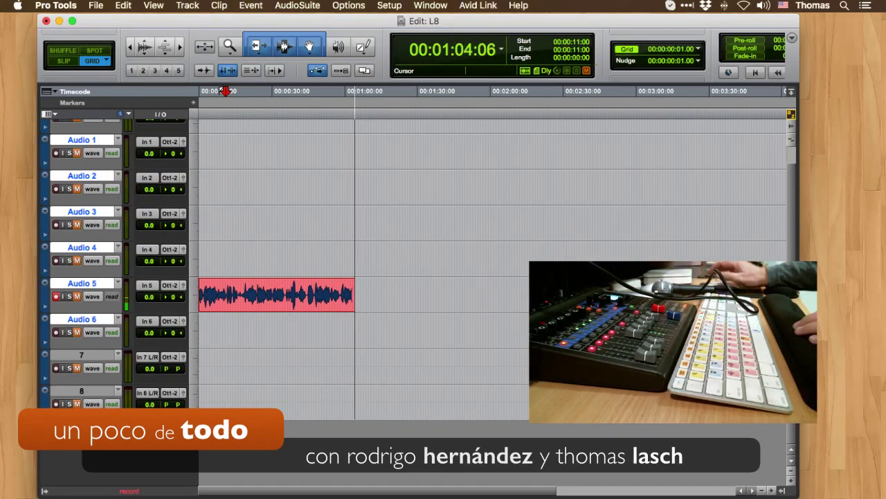
key(space)
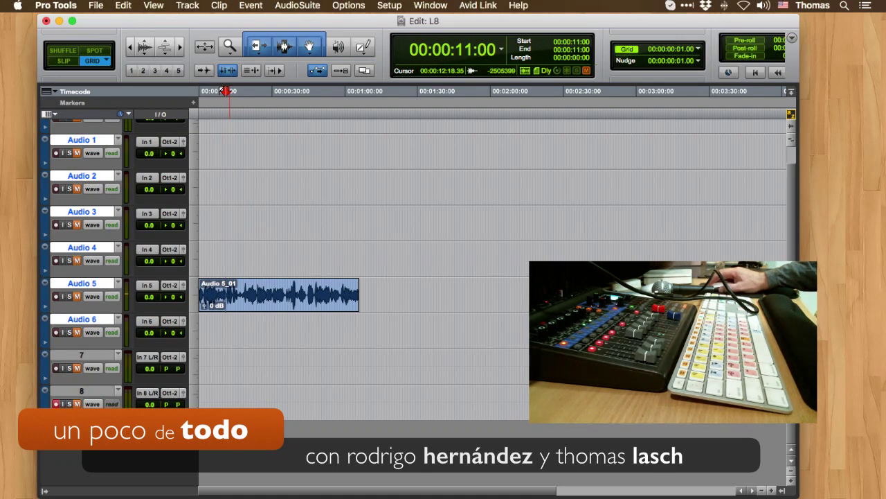
Return to the session start and record a test take about 32 seconds long on stereo track 8
key(Return)
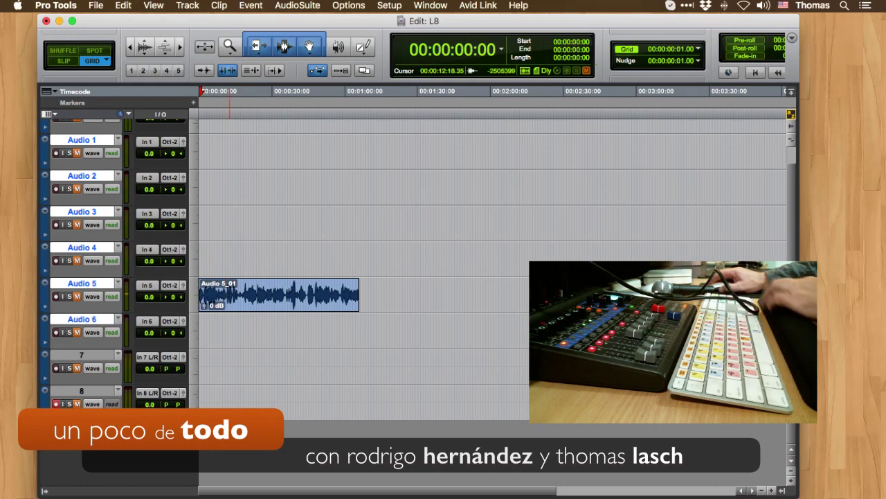
key(super+space)
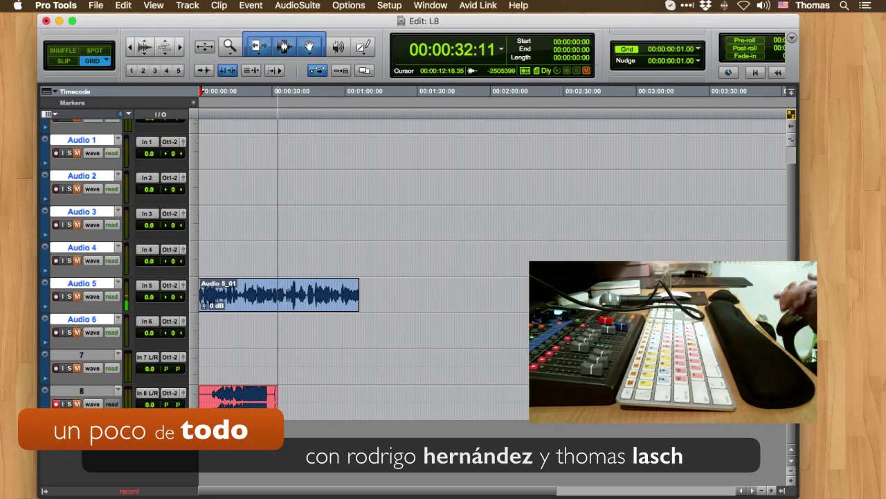
key(space)
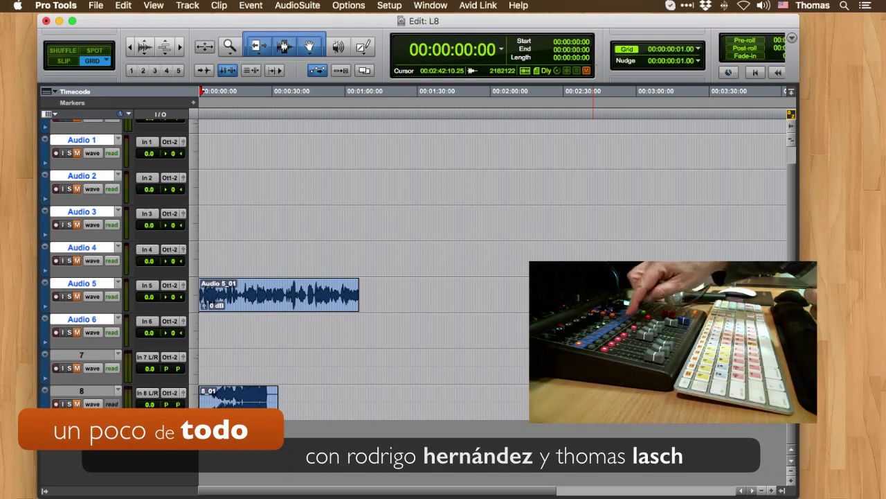
key(super+bracketright)
key(super+bracketright)
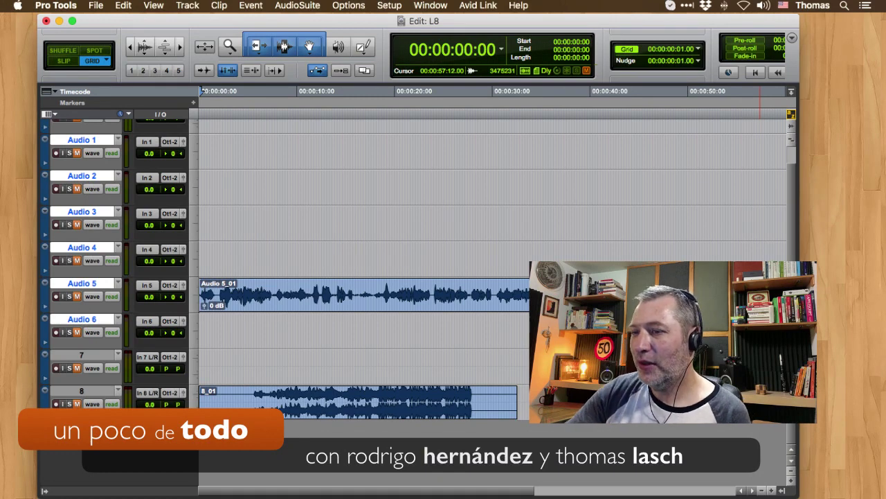
Switch to MainStage, check the output and input devices in its audio preferences, and close the preferences
mouse_move(638, 494)
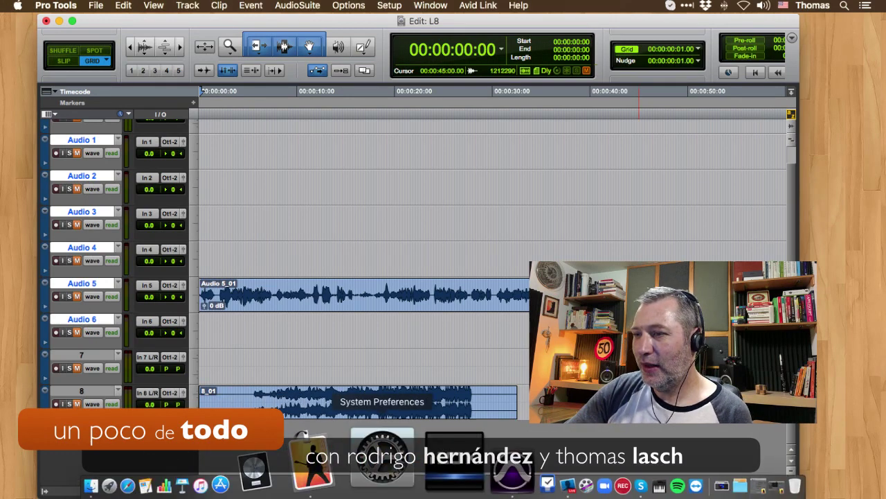
click(356, 436)
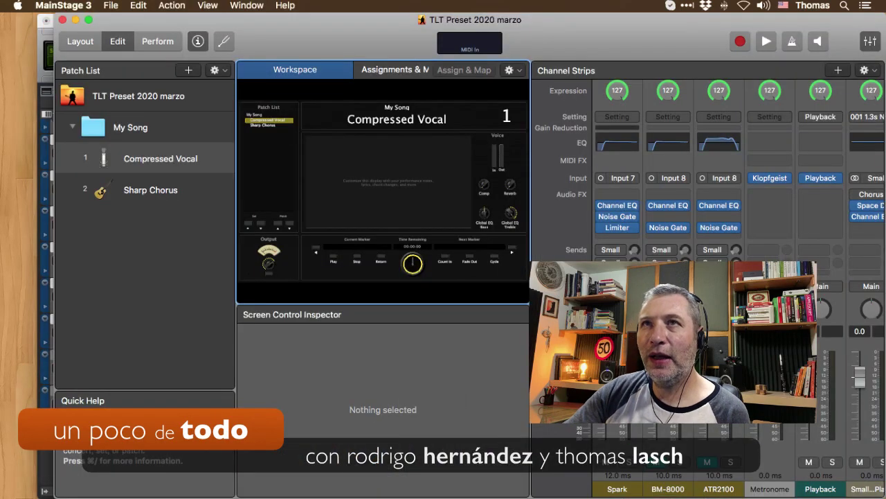
click(63, 5)
mouse_move(68, 41)
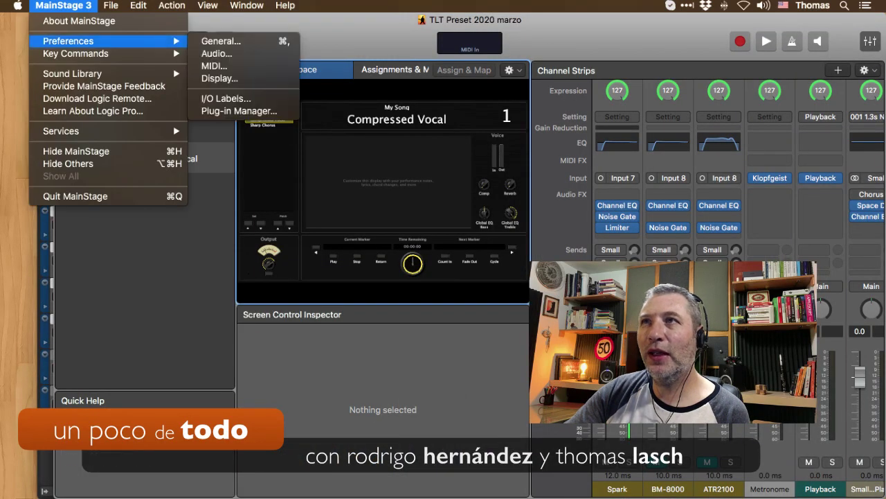
click(216, 53)
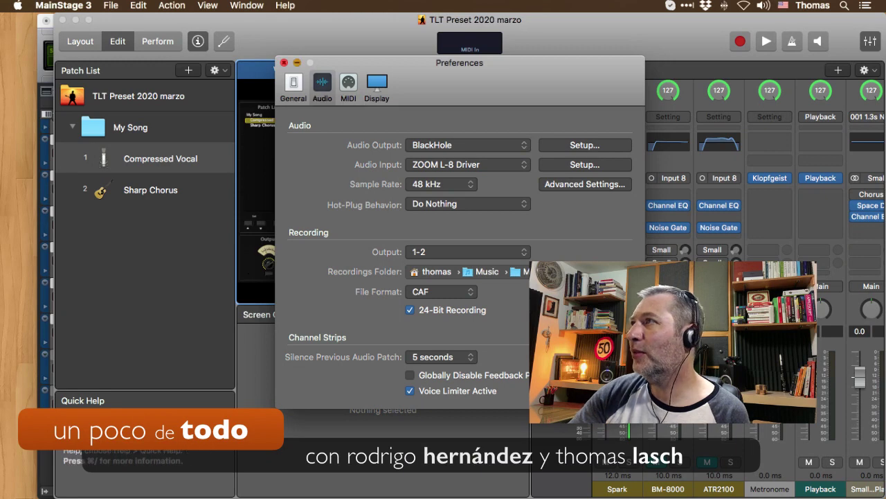
key(super+w)
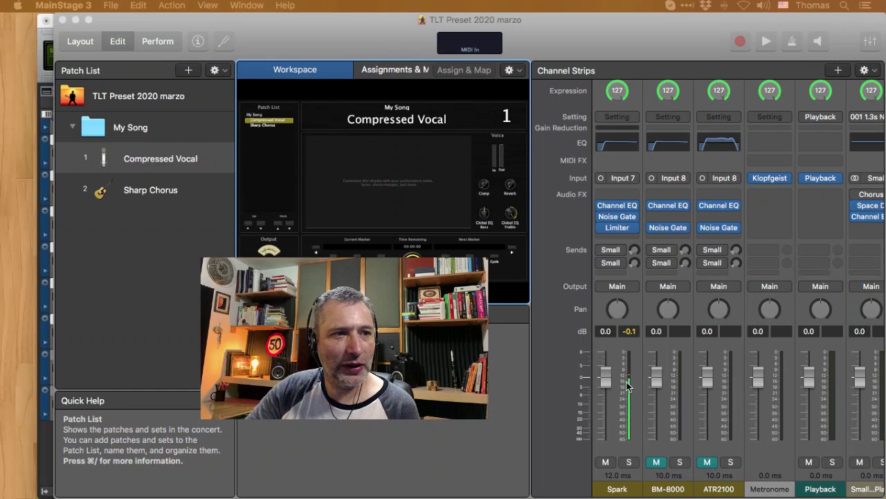
Look through the MainStage channel strips from the vocal inputs to the Main and Master outputs, and minimize the window
scroll(628, 386, right, 2)
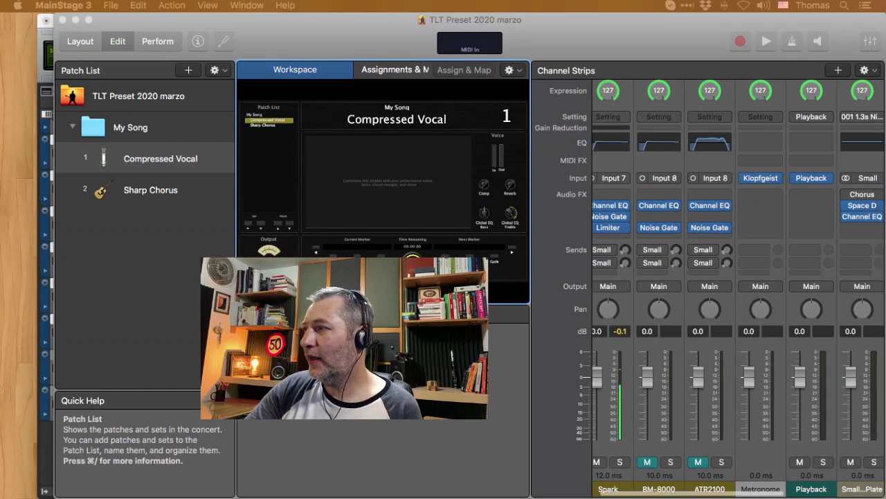
scroll(738, 289, right, 8)
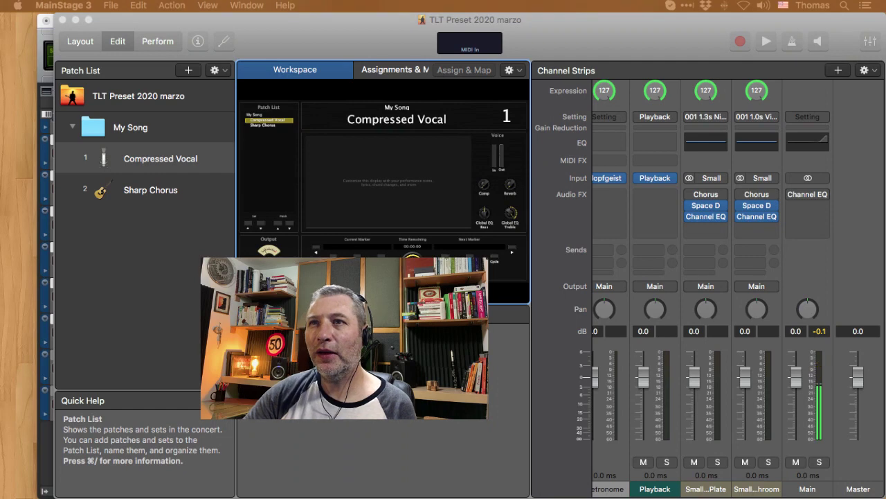
click(76, 19)
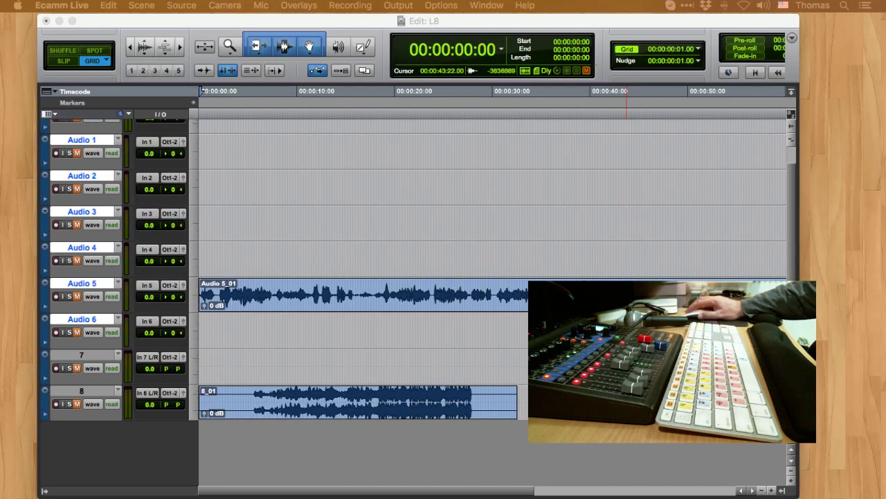
Switch to Pro Tools and show the Inserts A-E column in the Edit window
click(47, 114)
click(47, 113)
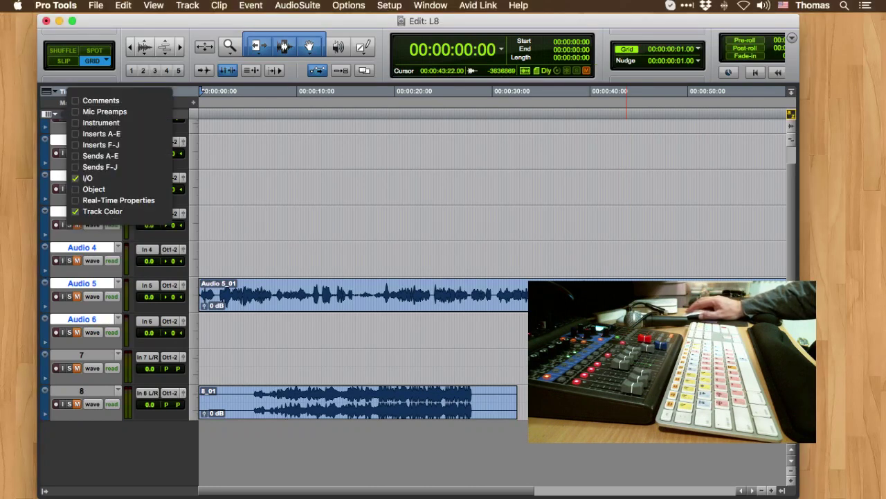
key(Escape)
click(48, 114)
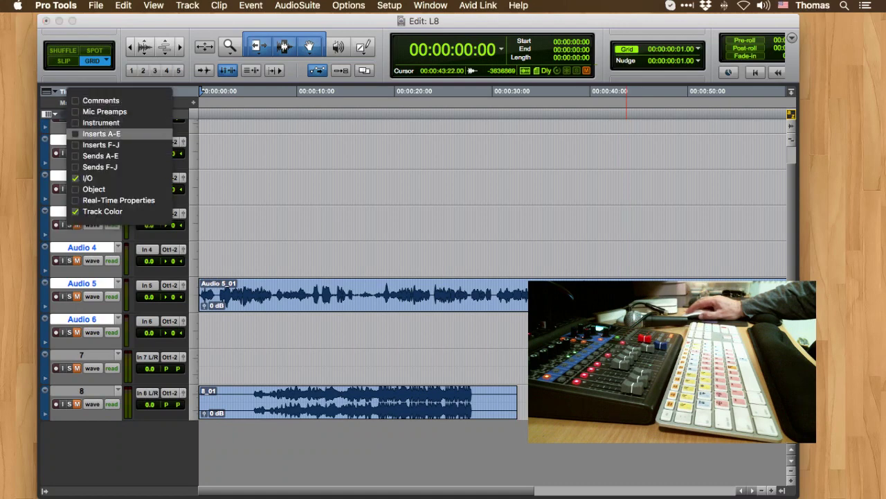
click(101, 134)
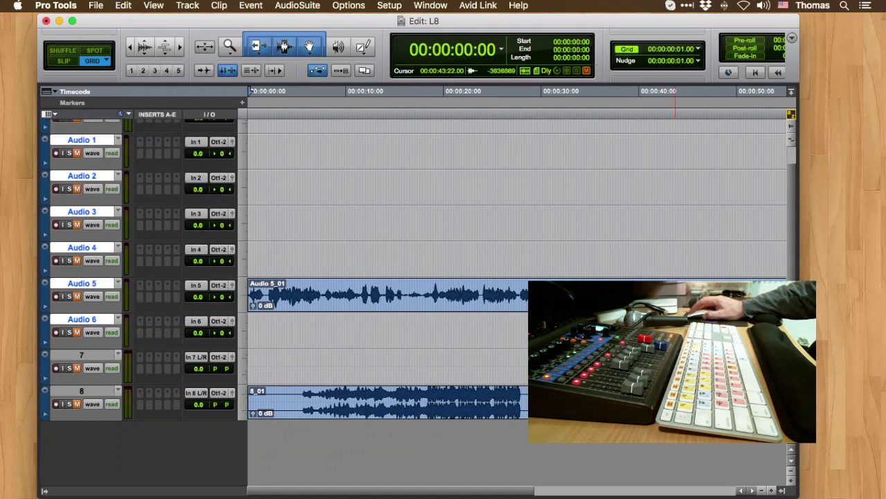
Insert a multi-mono Signal Generator in the first insert slot of track 7 and move its window over the timeline
click(140, 322)
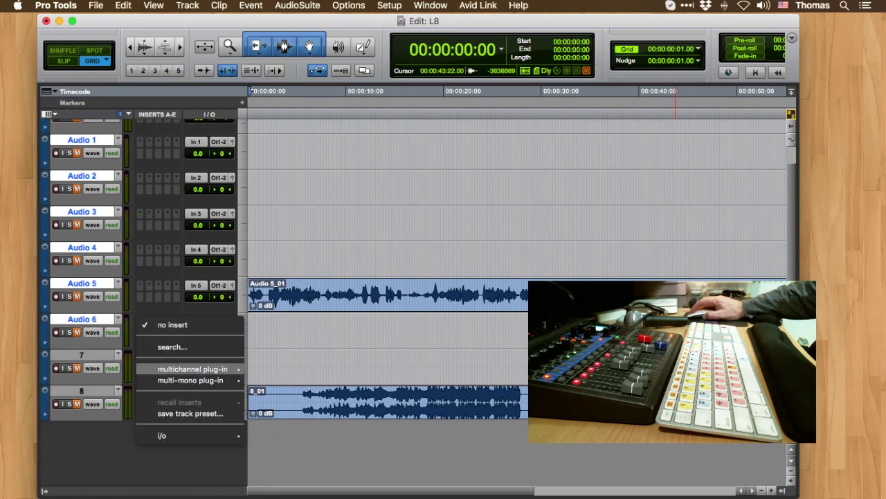
mouse_move(192, 369)
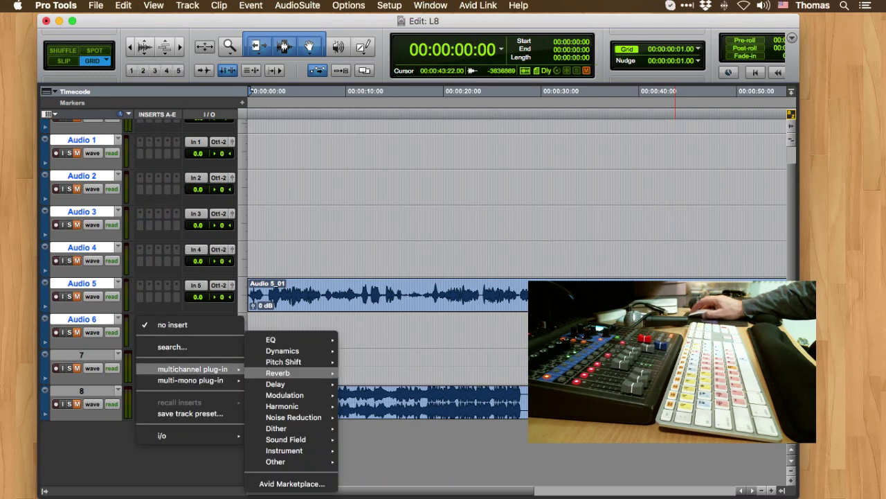
mouse_move(284, 450)
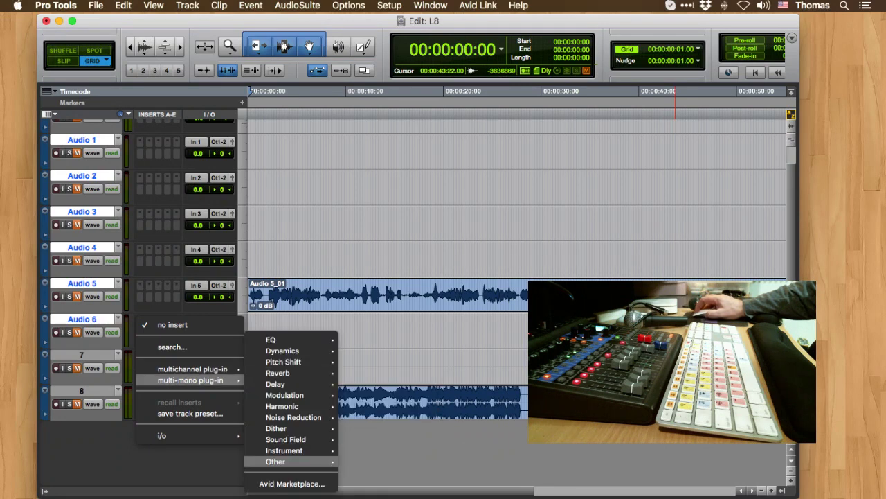
click(395, 461)
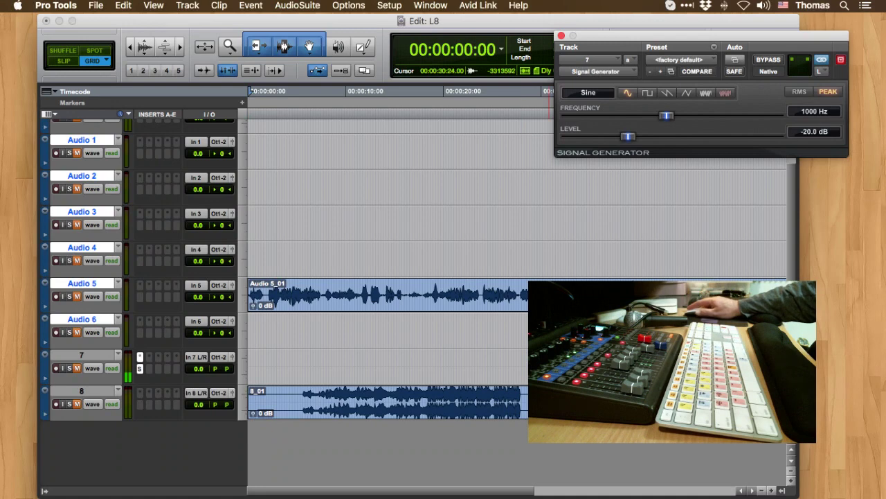
drag(623, 36, 488, 41)
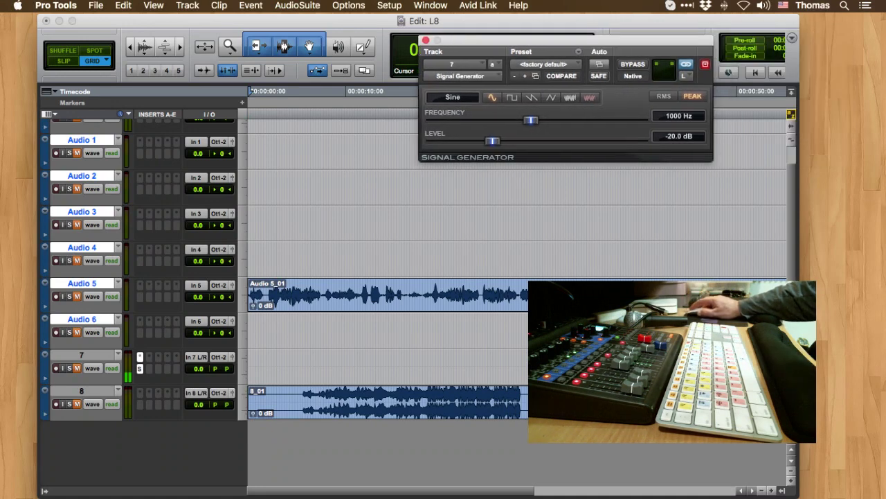
Set the Signal Generator's frequency to 440 Hz and its level to -12 dB
click(679, 115)
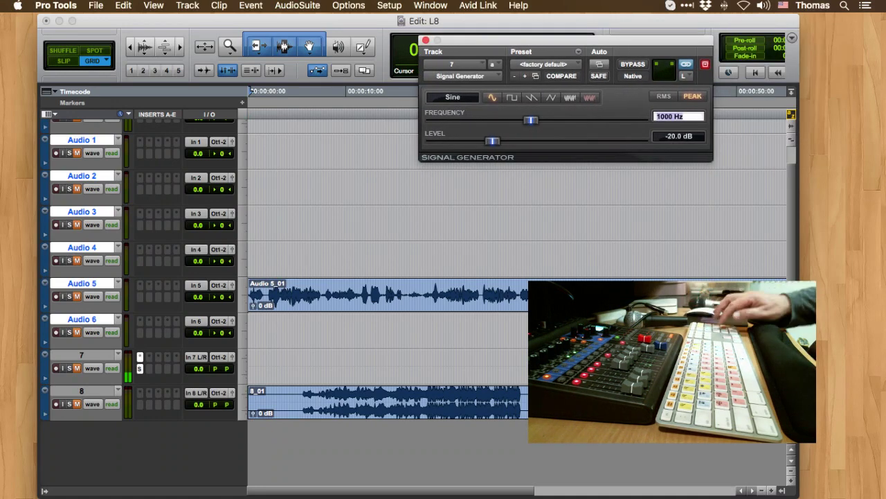
key(Escape)
key(Return)
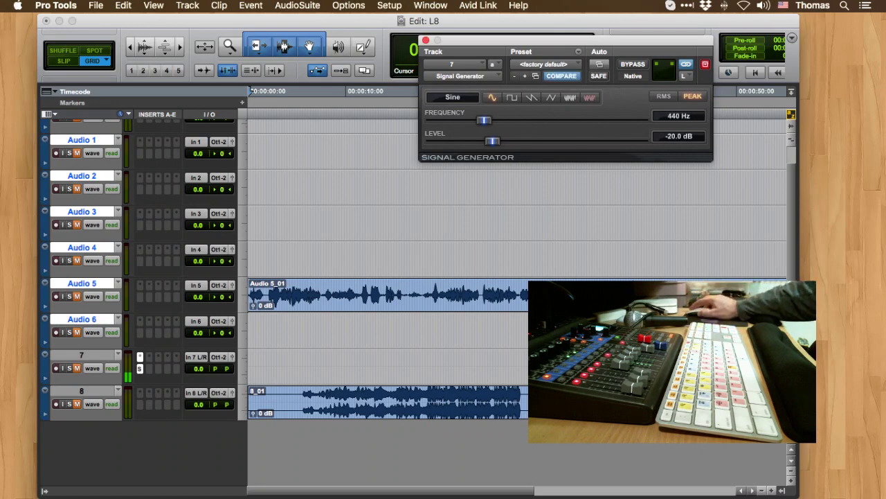
click(670, 136)
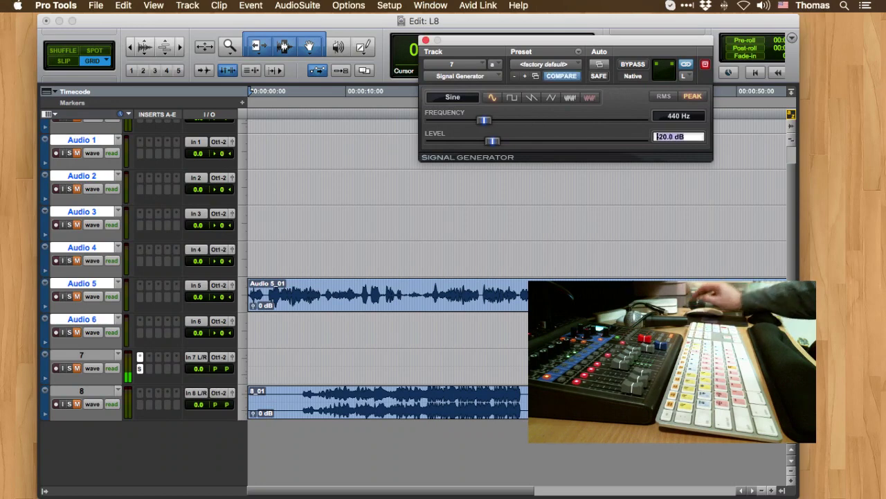
text(-12)
key(Return)
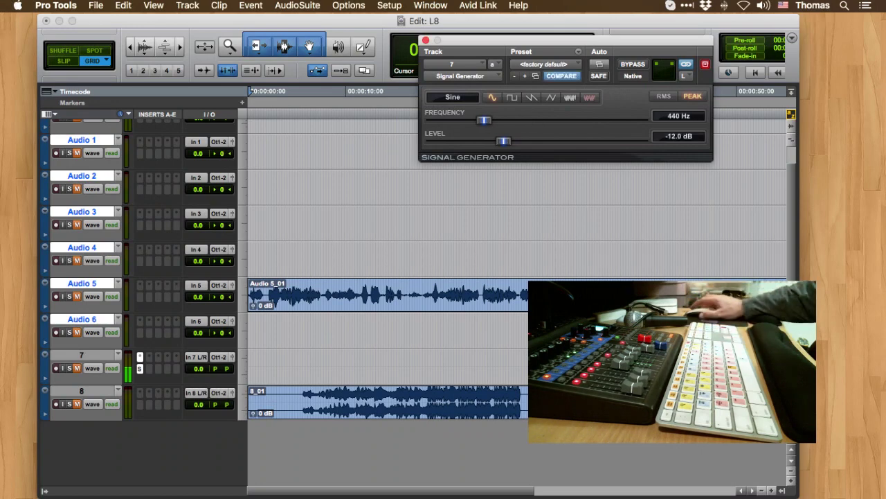
Try a Signal Generator level of -10 dB and return it to -12 dB
drag(492, 140, 506, 141)
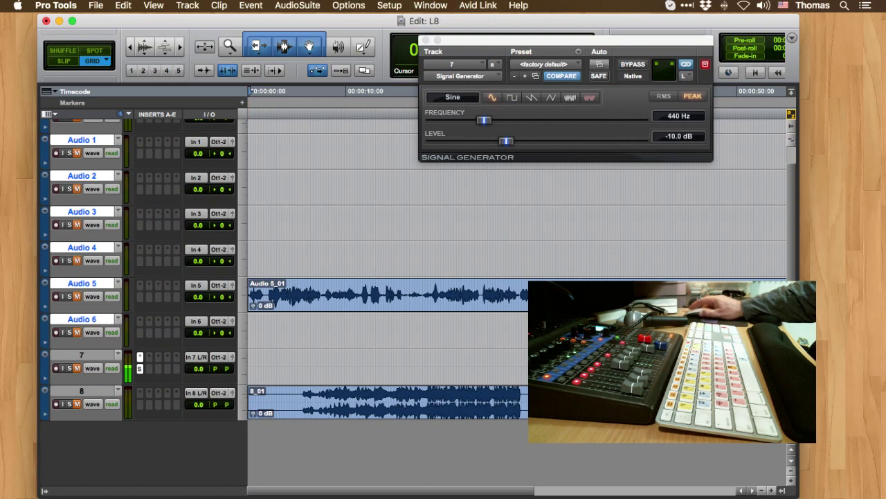
click(679, 136)
click(679, 136)
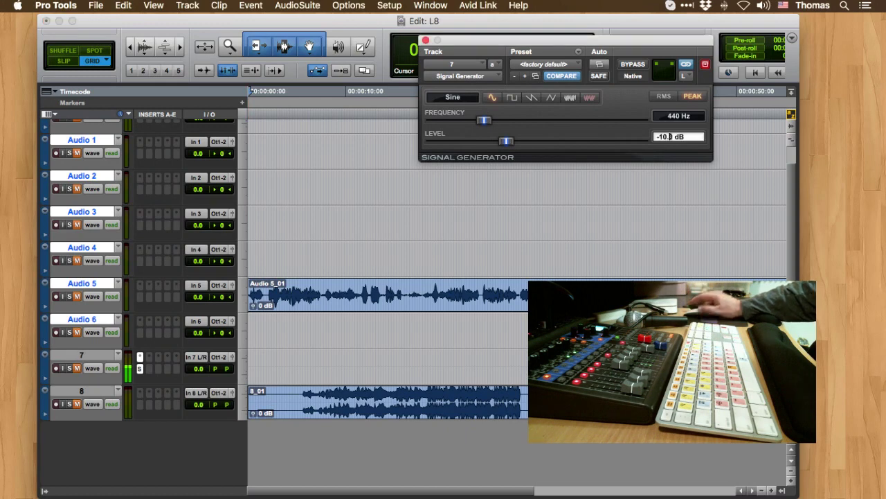
key(BackSpace)
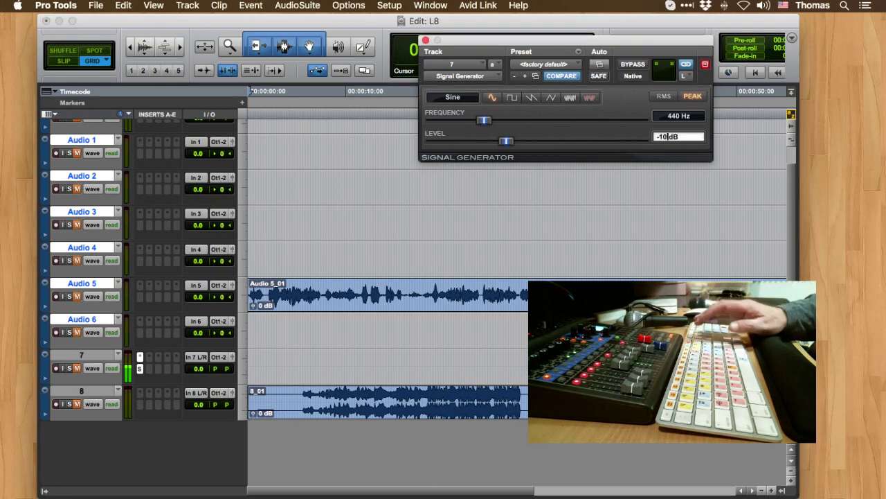
key(BackSpace)
text(2)
key(Return)
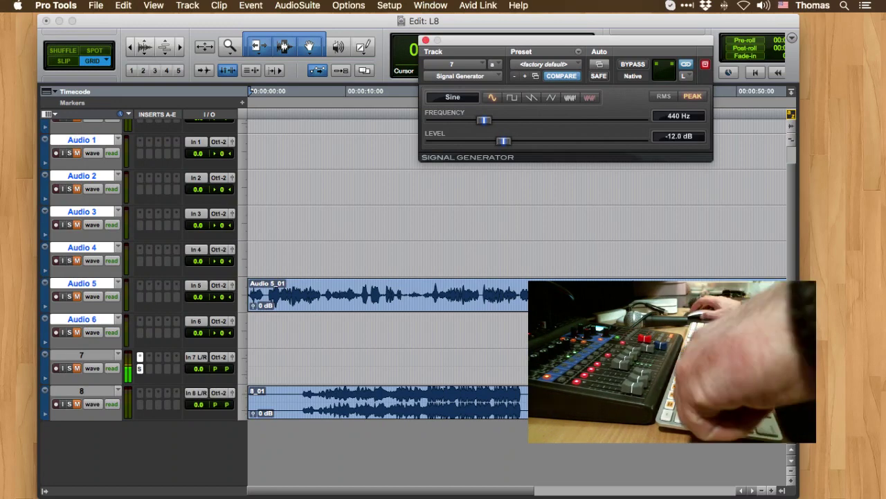
key(super+bracketright)
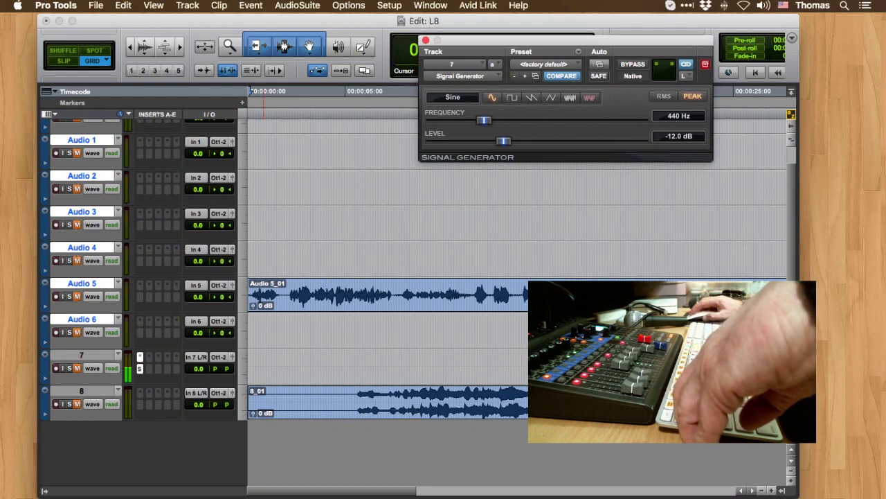
click(264, 104)
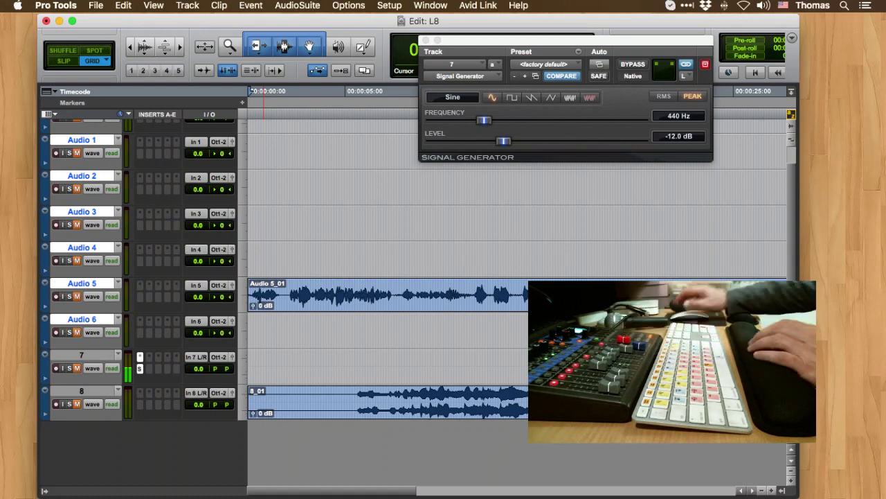
key(Return)
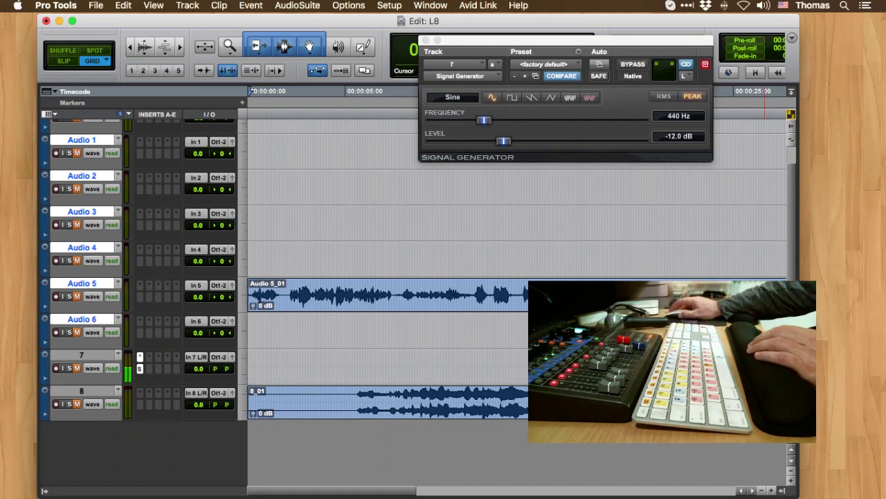